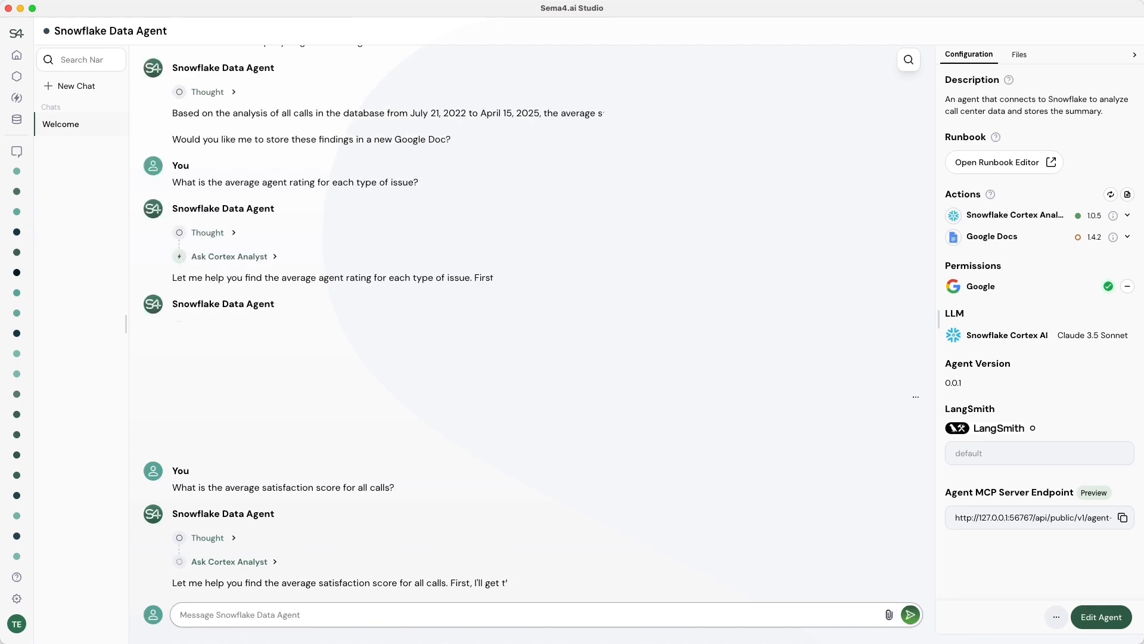
Reply 'Yes please.' so the agent saves its average agent ratings by issue type to a new Google Doc.
text(Yes please.)
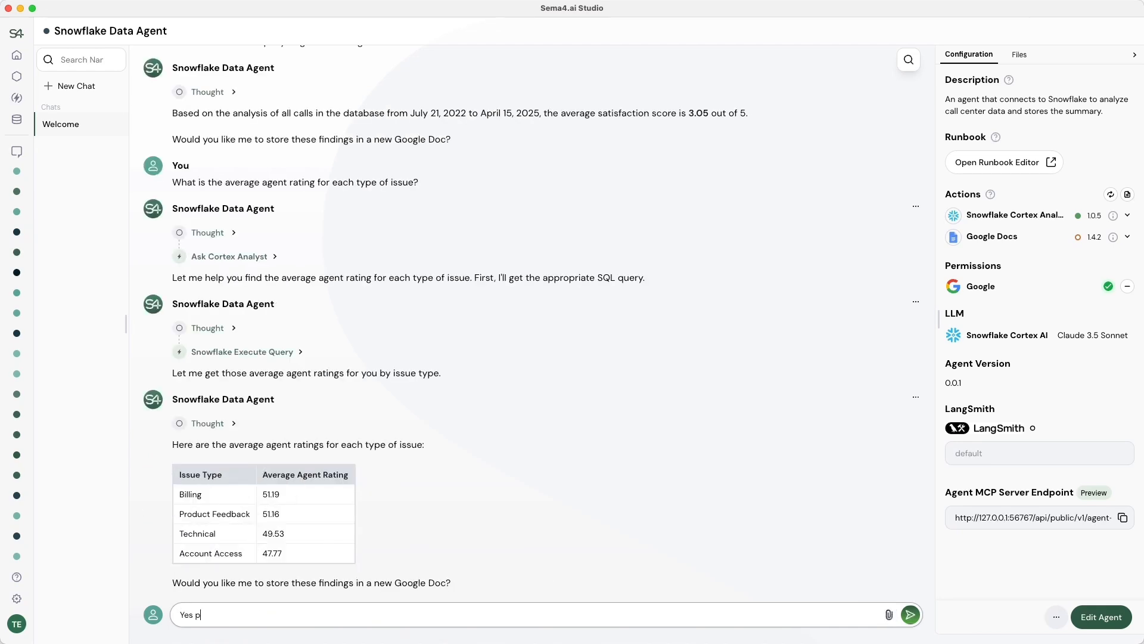
key(Return)
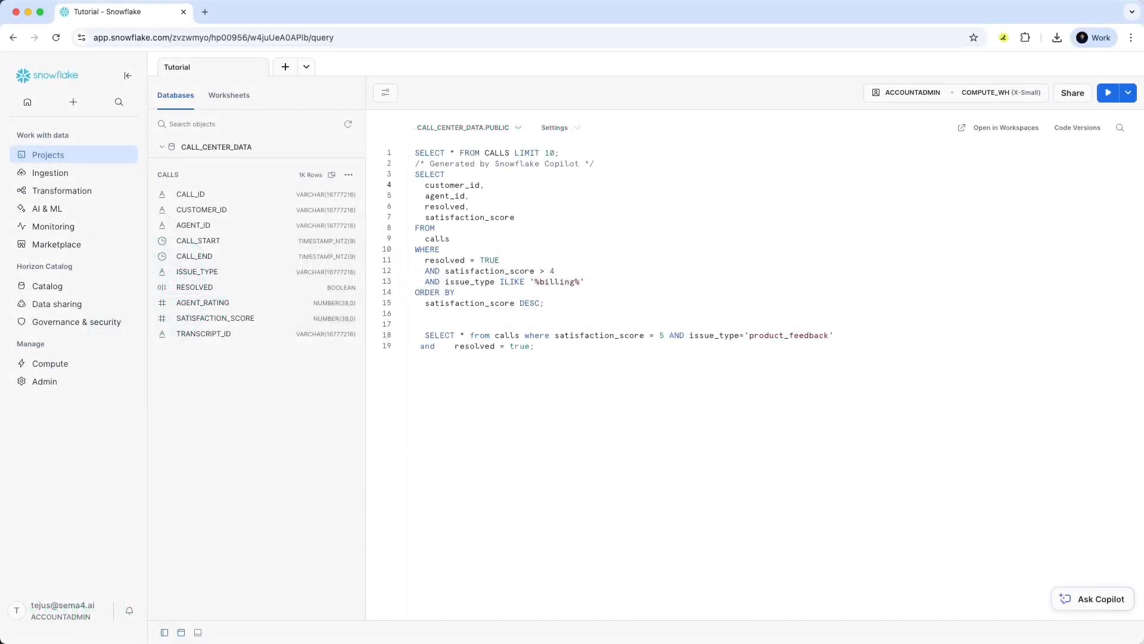
Start a new semantic model from Snowflake's Cortex Analyst page.
mouse_move(92, 212)
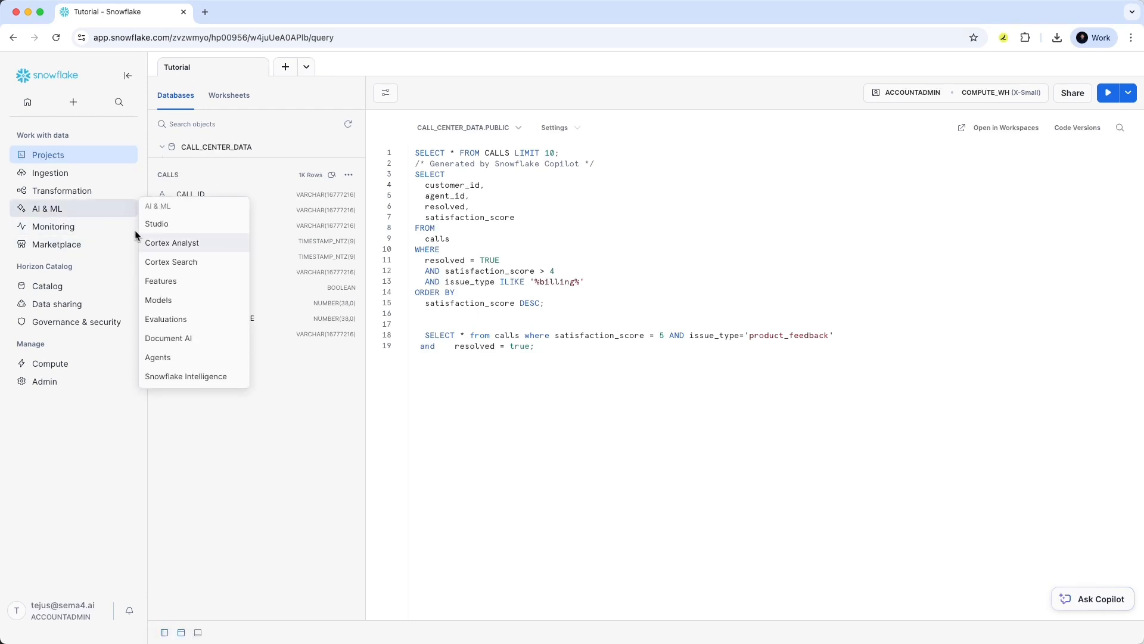
click(163, 248)
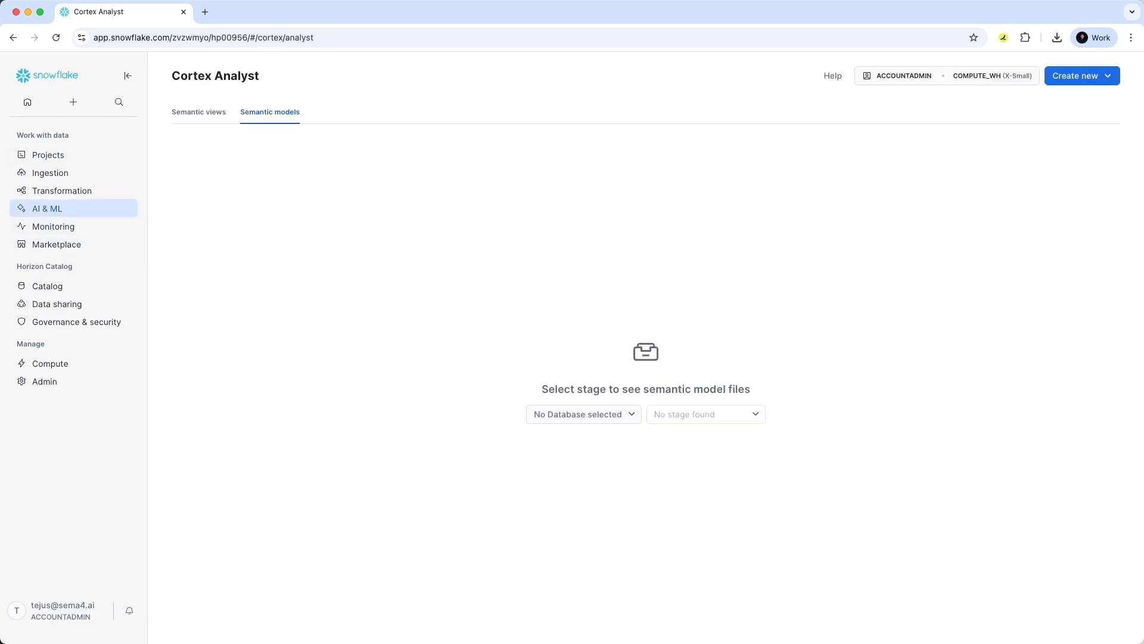
click(1077, 76)
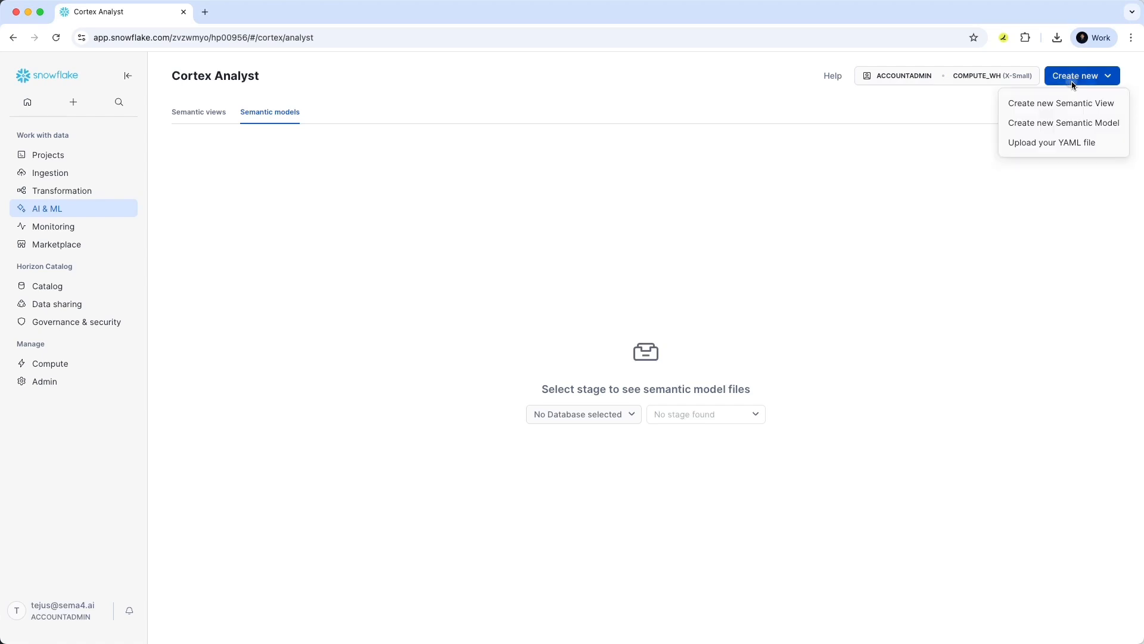
click(1066, 128)
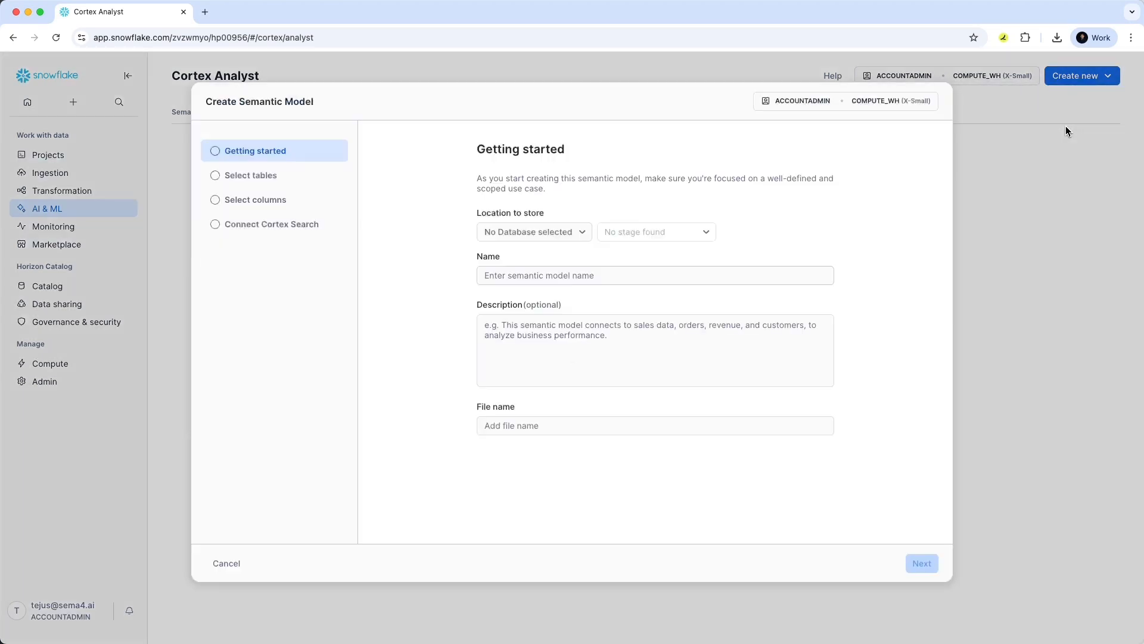
Store it in CALL_CENTER_DATA.PUBLIC, stage FILES, named CALL_DATA_MODEL with a pasted description.
click(535, 232)
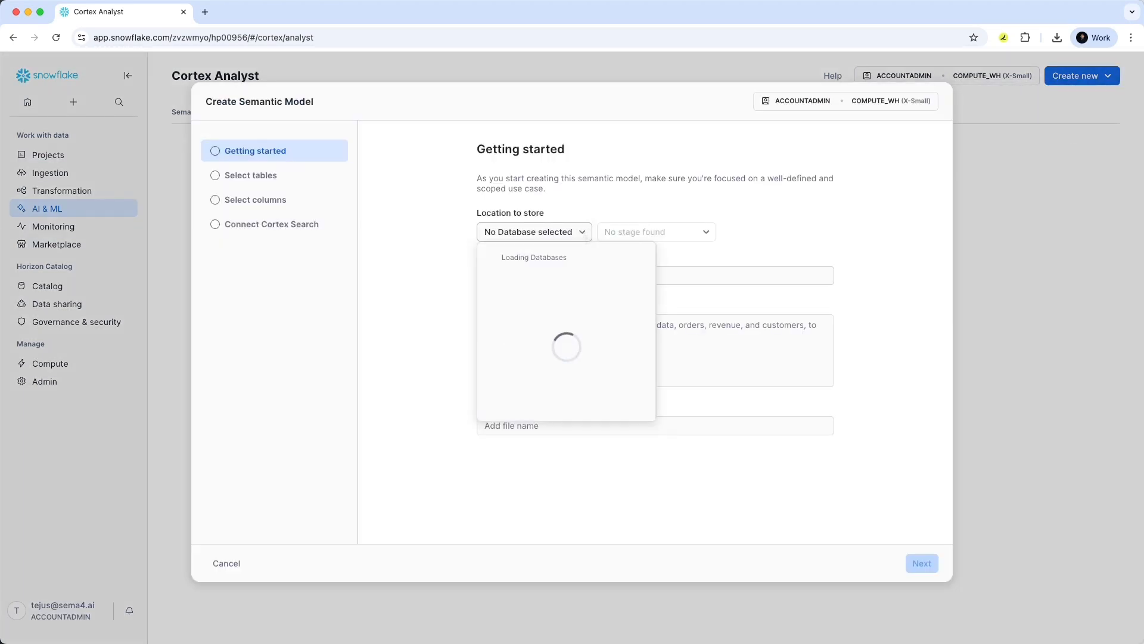
click(564, 285)
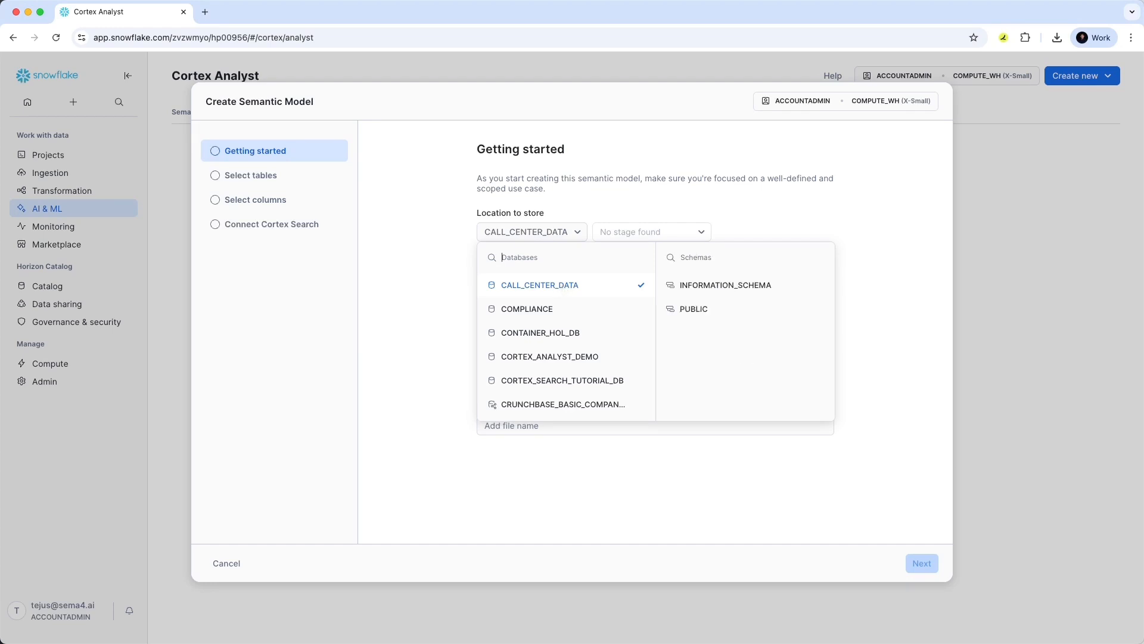
click(679, 306)
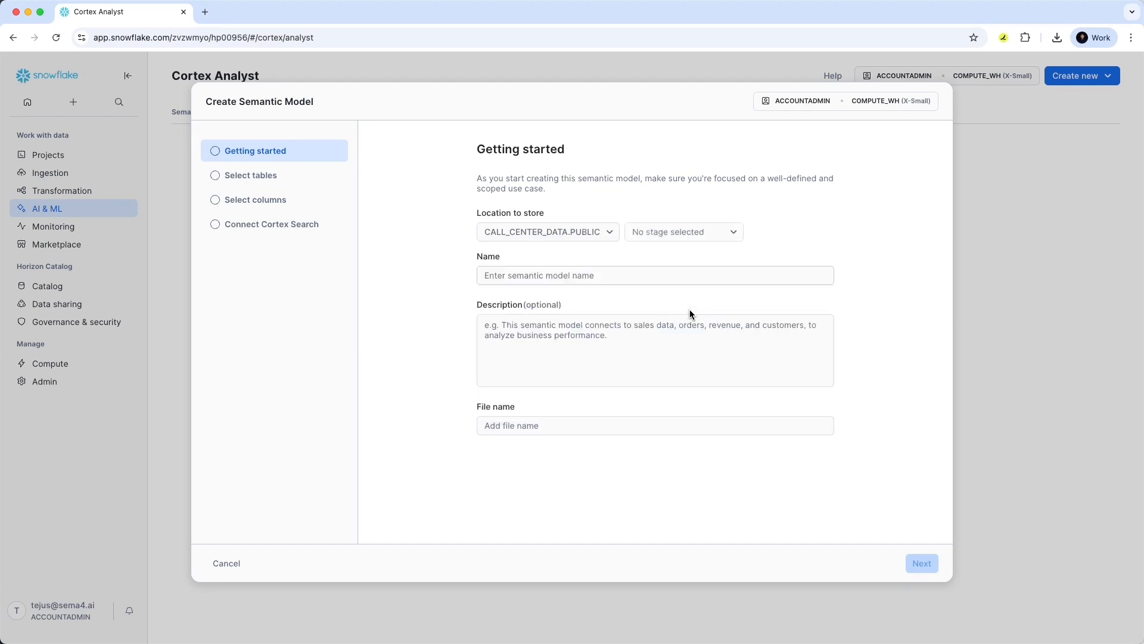
click(677, 238)
click(669, 258)
click(557, 277)
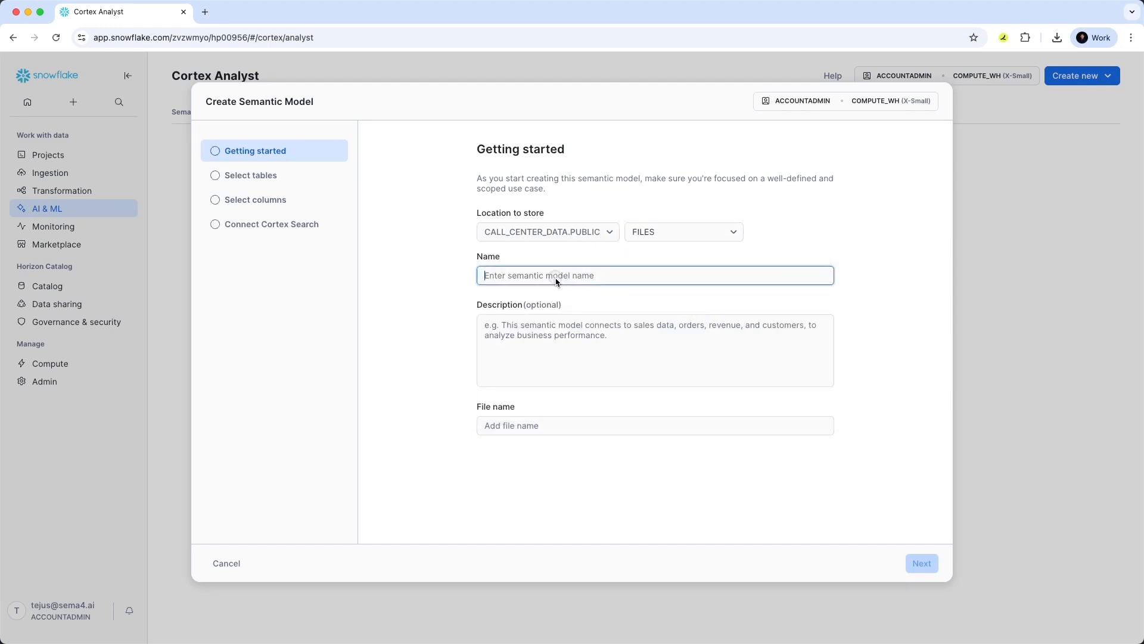
text(CALL_DATA_MODEL)
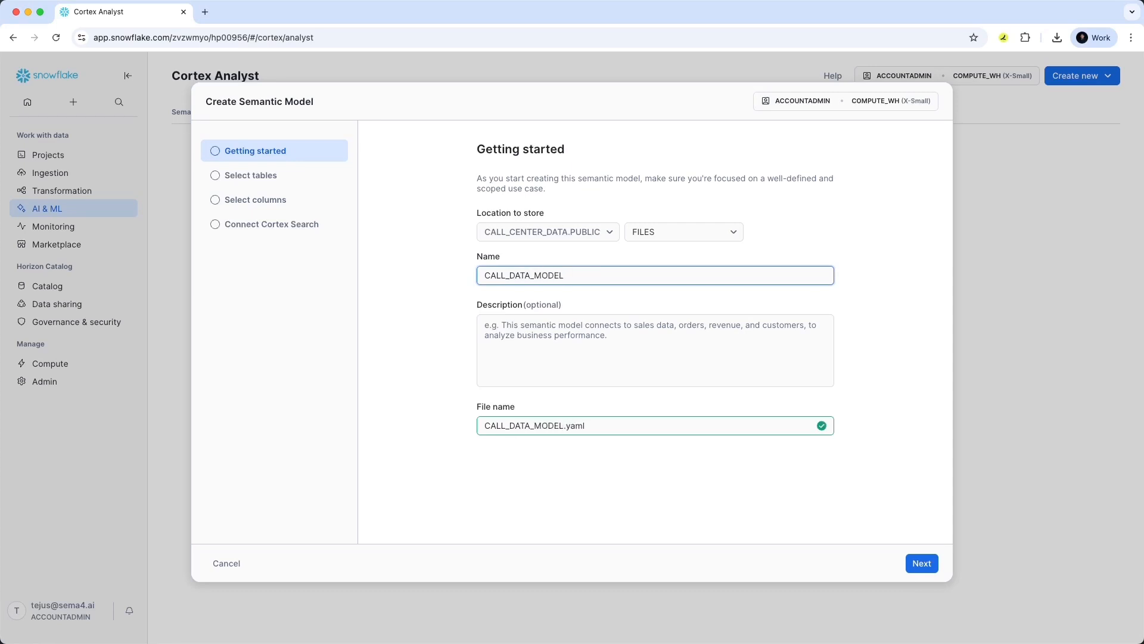
click(556, 384)
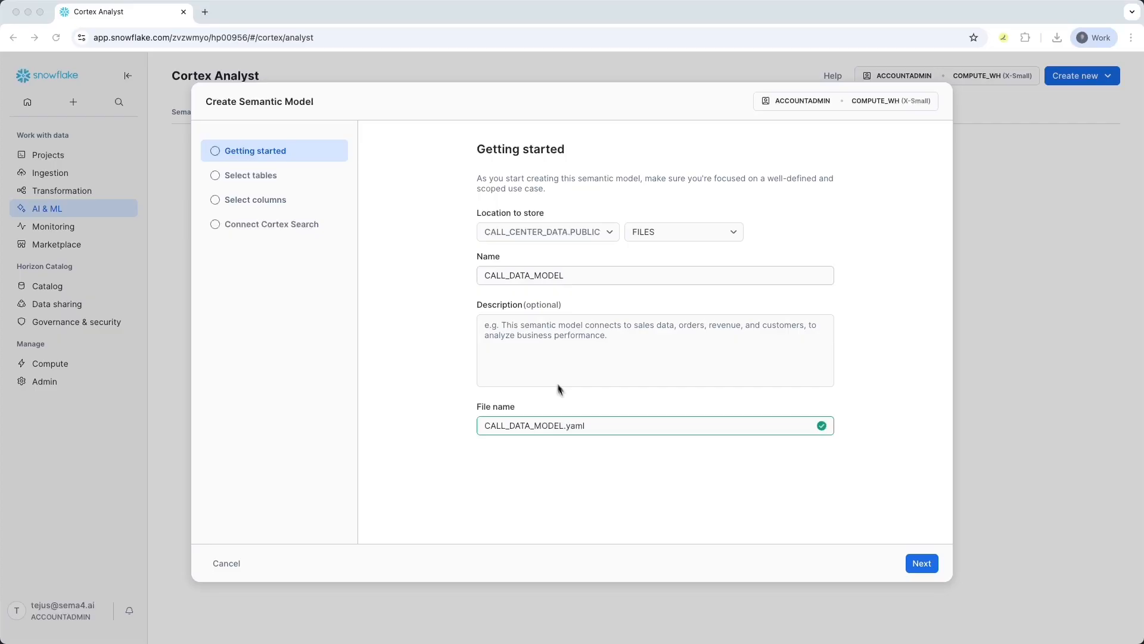
text(This model is used to analyze customer calls, track call outcomes, measure agent performance, and identify key issues to improve our call center operations)
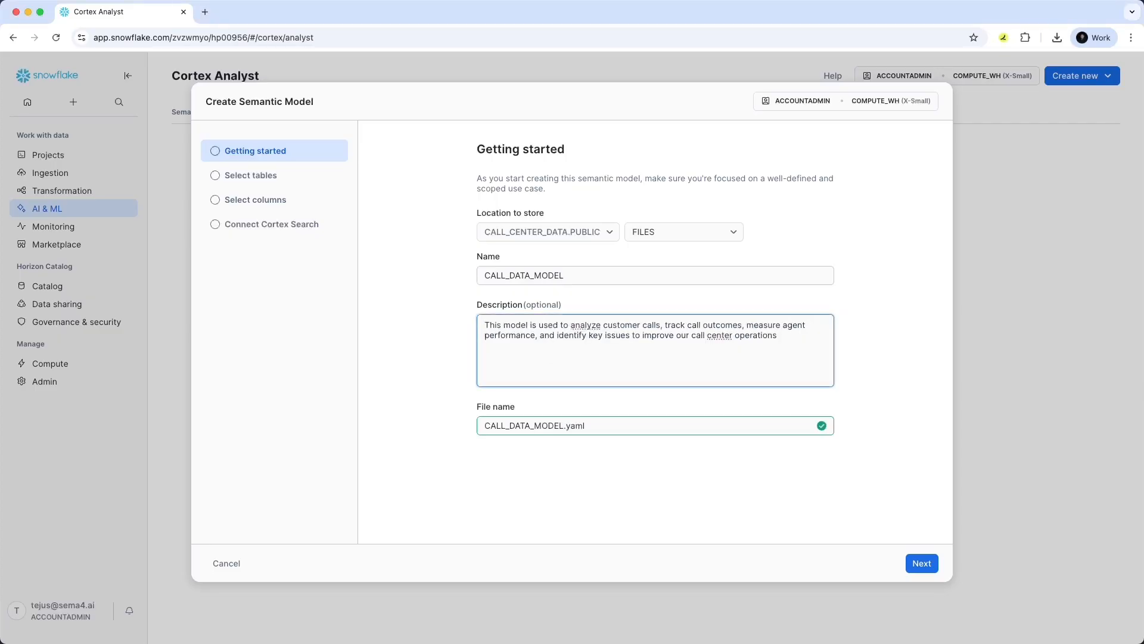
Select the CALLS table from CALL_CENTER_DATA.PUBLIC for the semantic model.
click(919, 565)
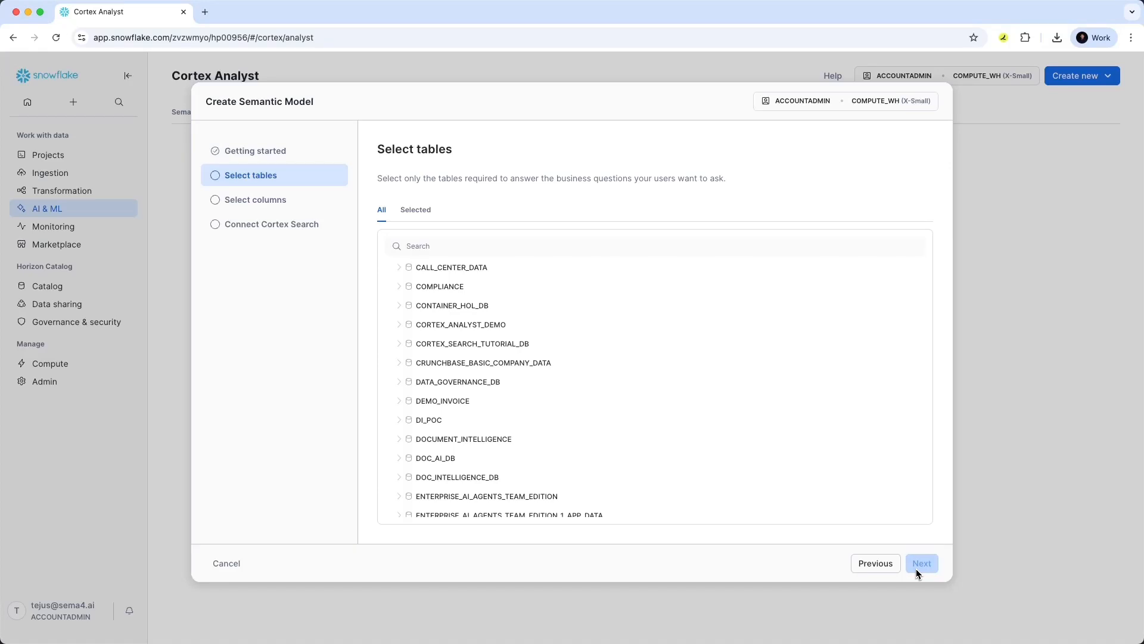
click(398, 267)
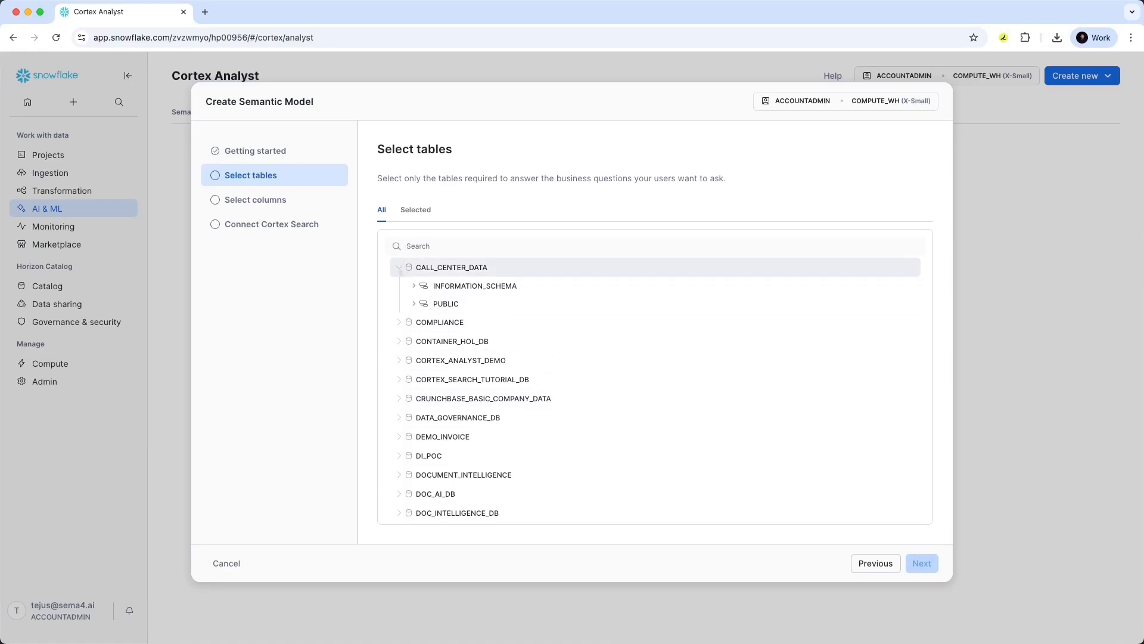
click(414, 304)
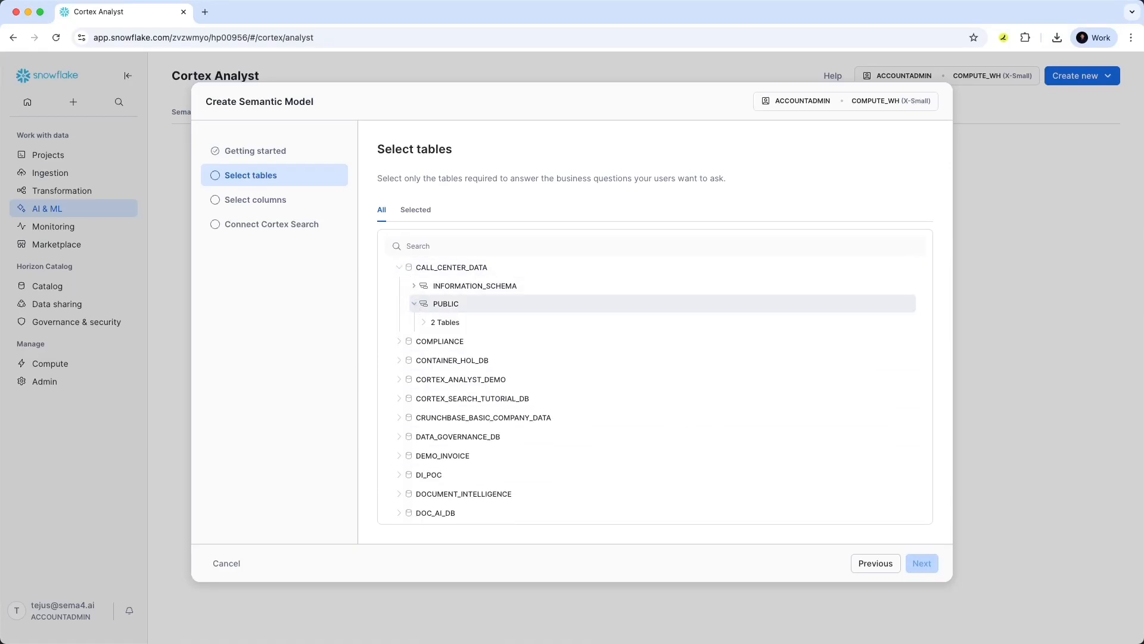
click(424, 322)
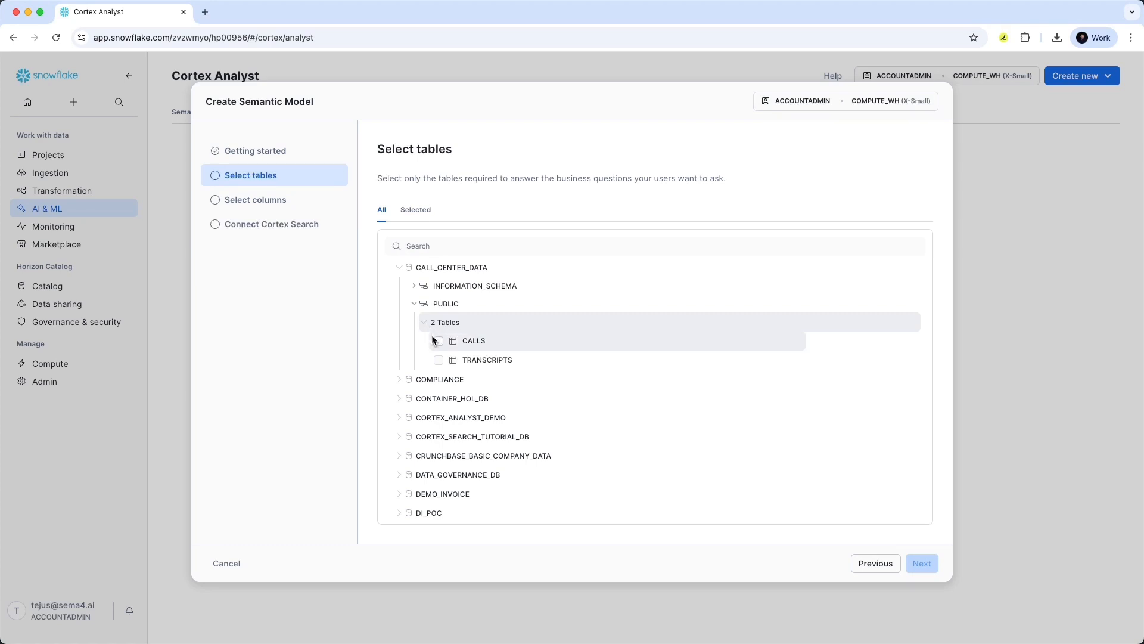
click(438, 342)
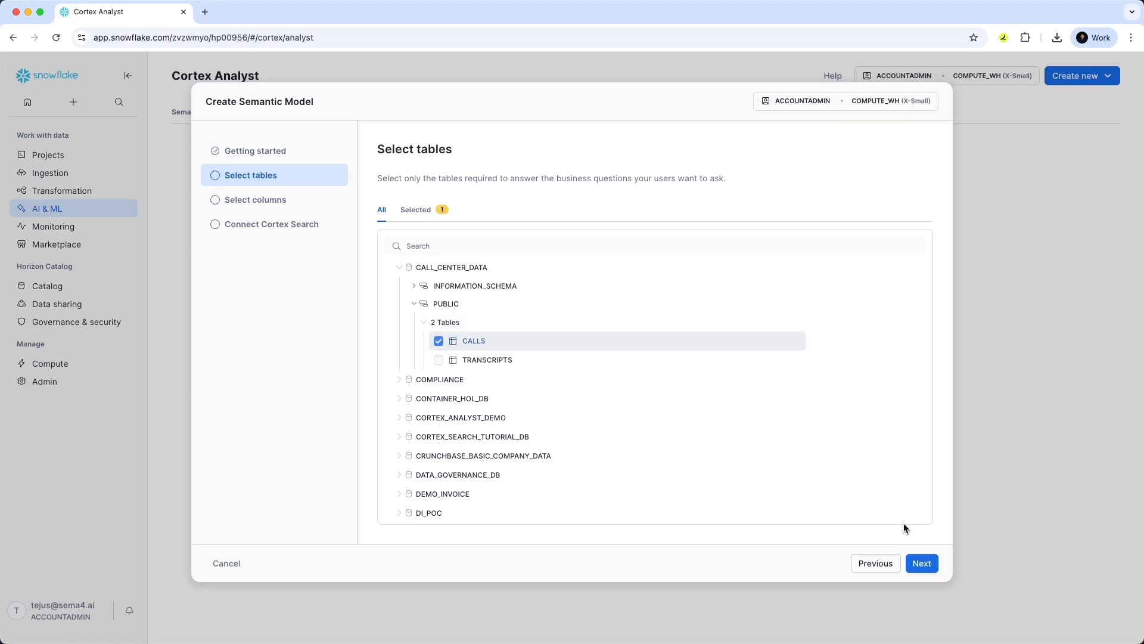
Include every CALLS column and continue to the Connect Cortex Search step.
click(921, 562)
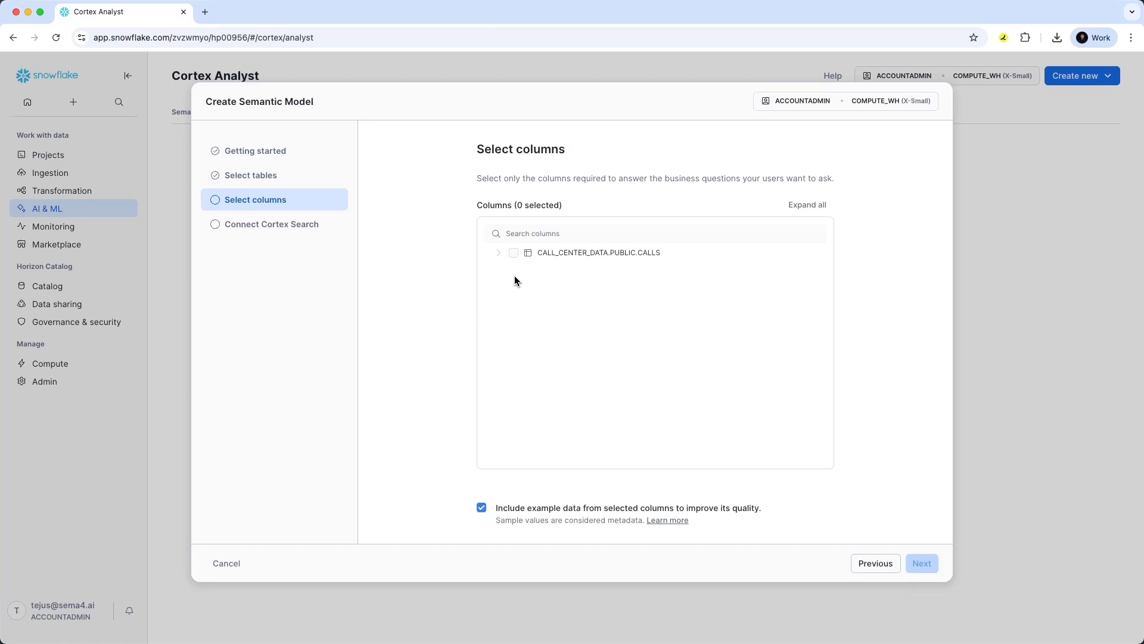
click(513, 253)
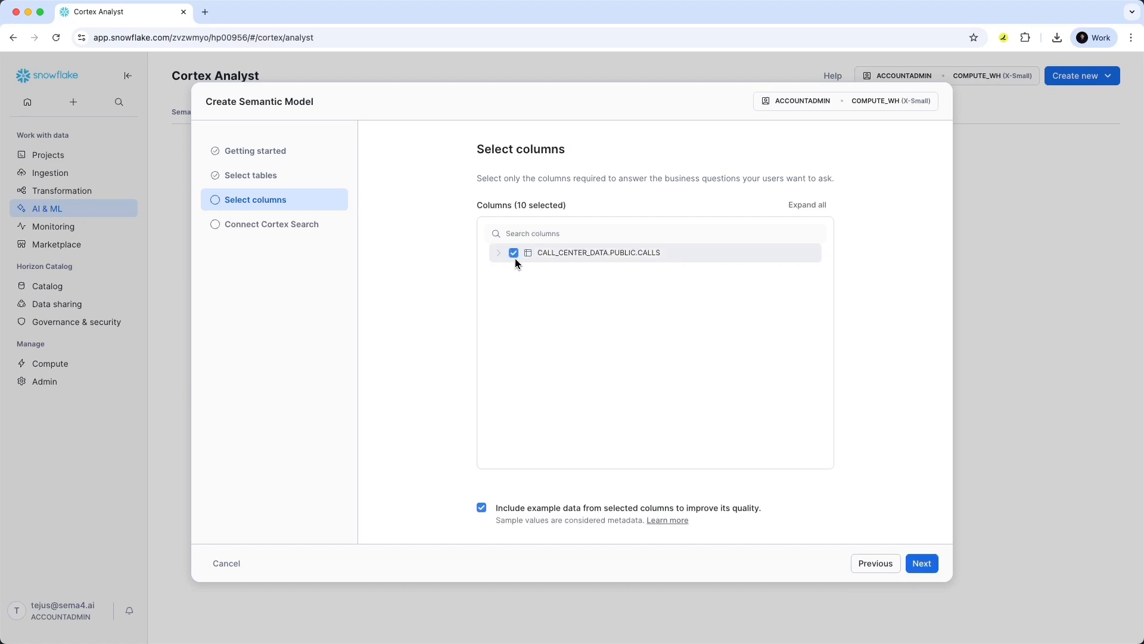
click(915, 561)
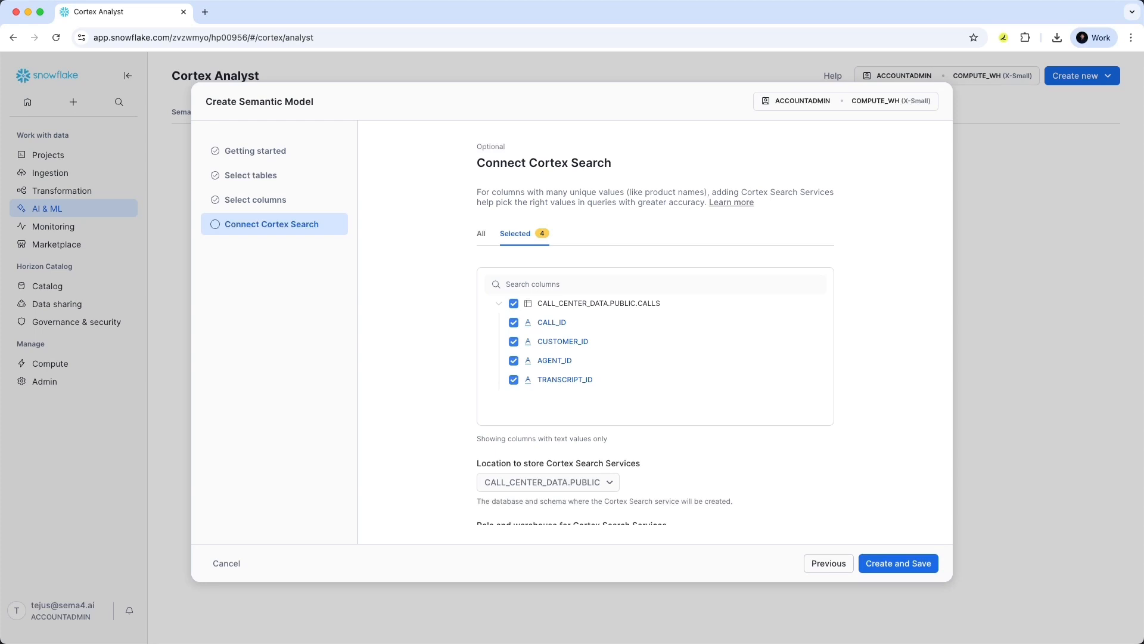
scroll(655, 332, down, 5)
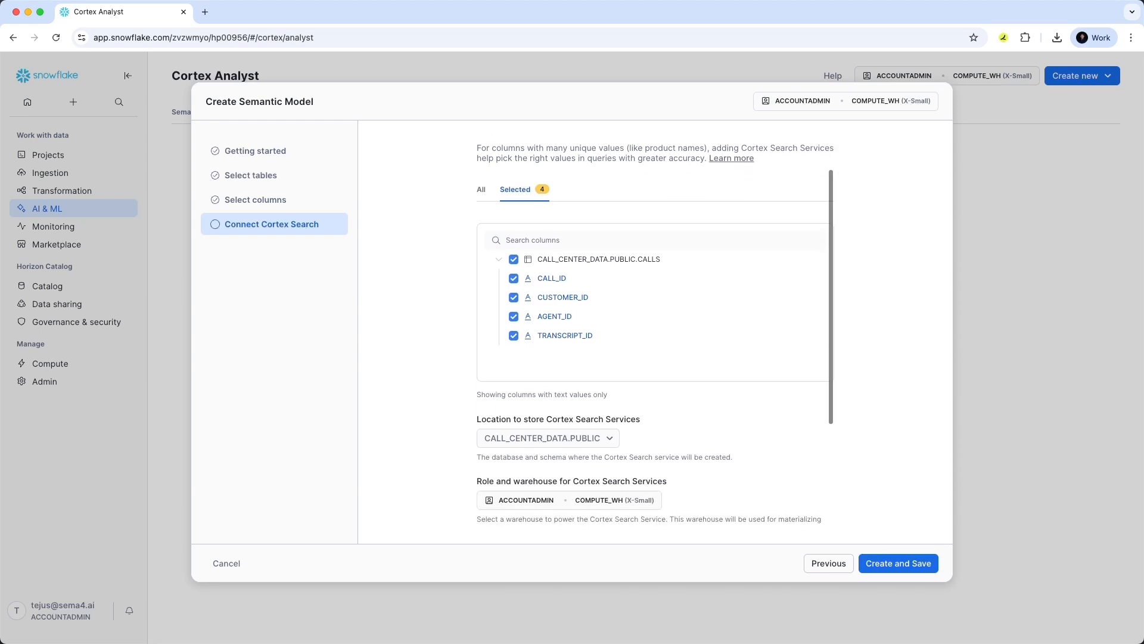
scroll(656, 331, down, 2)
scroll(655, 331, up, 7)
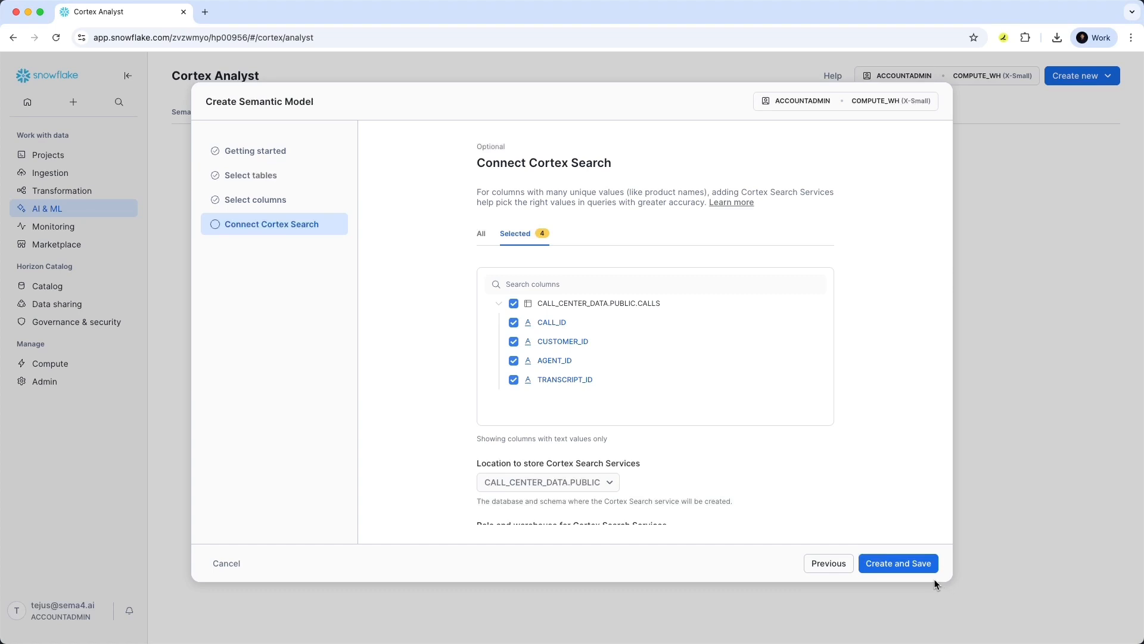
Create the semantic model and open the CALLS table's AGENT_ID dimension for editing.
click(911, 569)
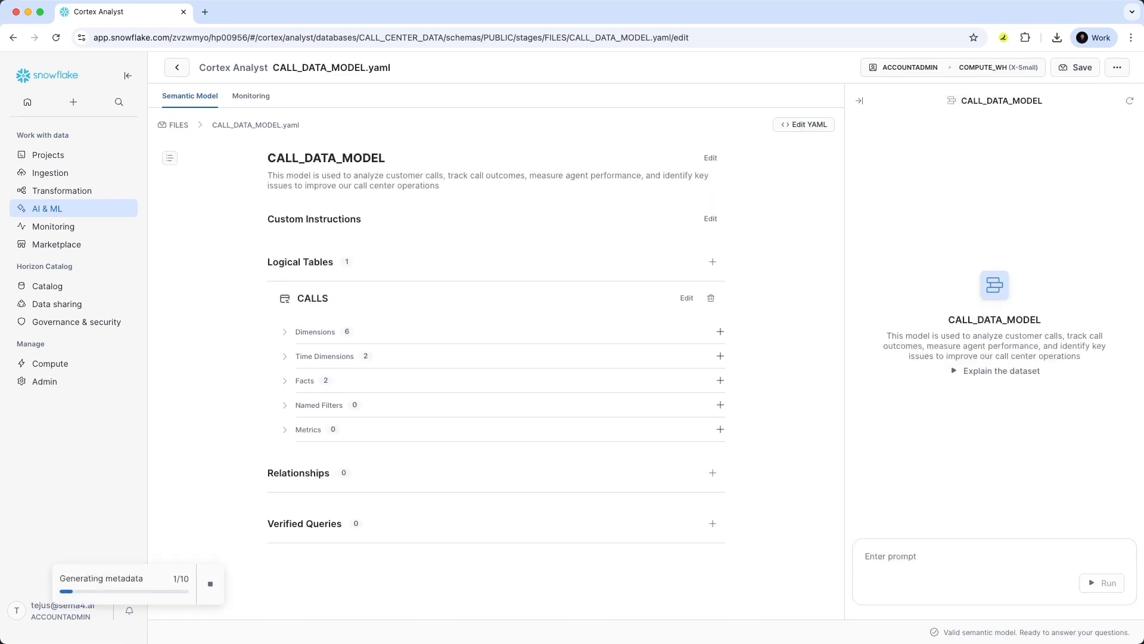
click(285, 332)
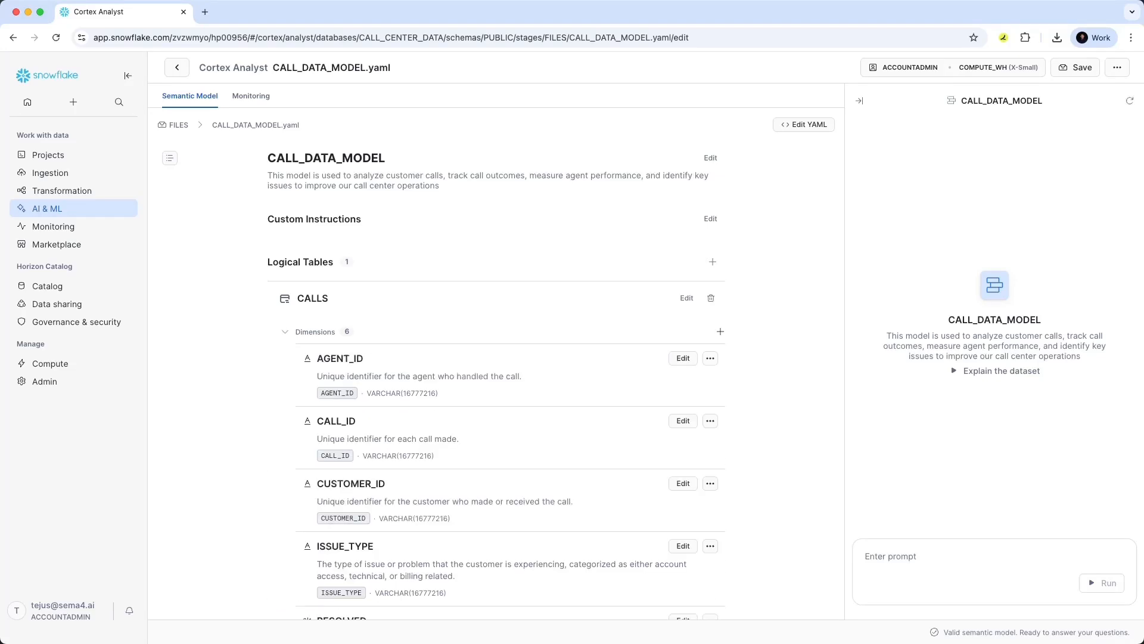
scroll(495, 382, down, 3)
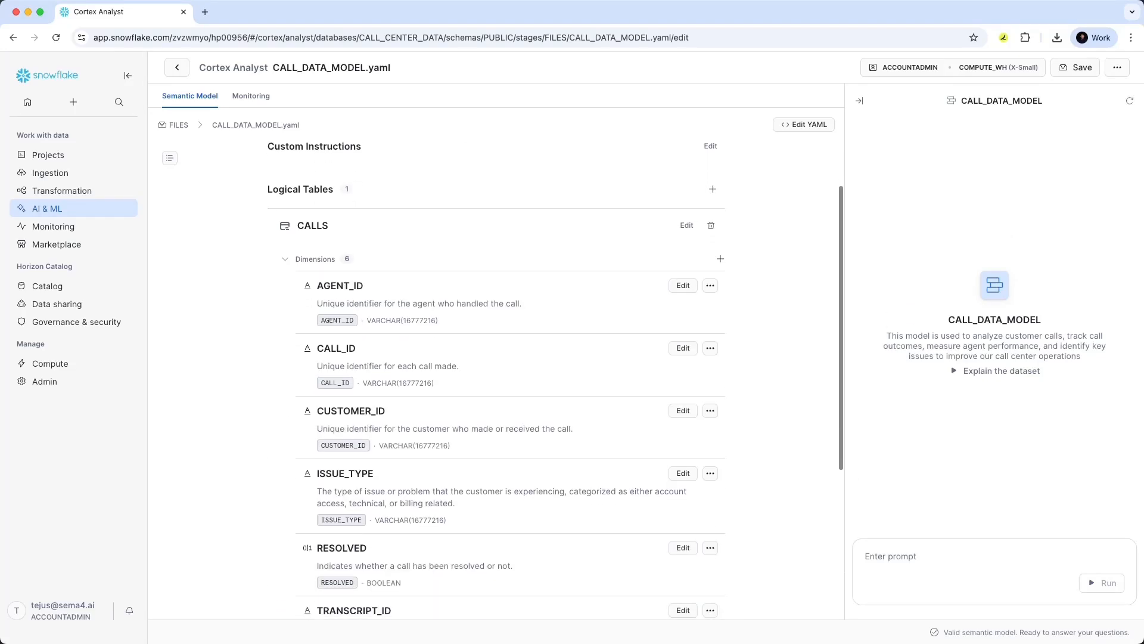
scroll(685, 227, down, 2)
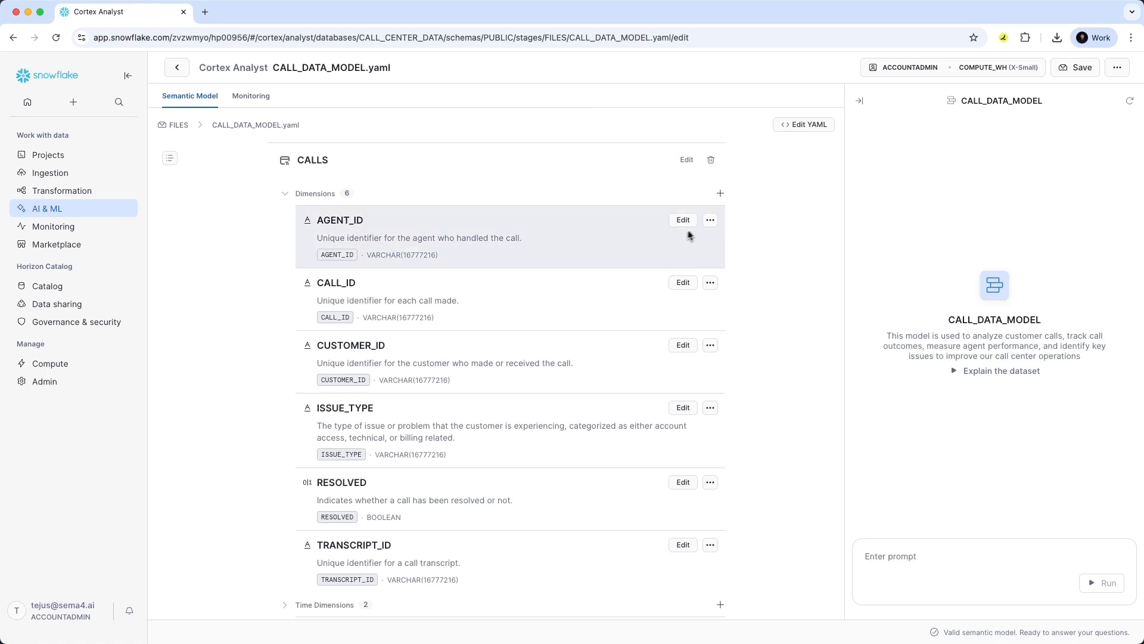
click(684, 220)
End the AGENT_ID description with 'each agent on our team who handles customer calls.' and save the model.
scroll(577, 265, down, 3)
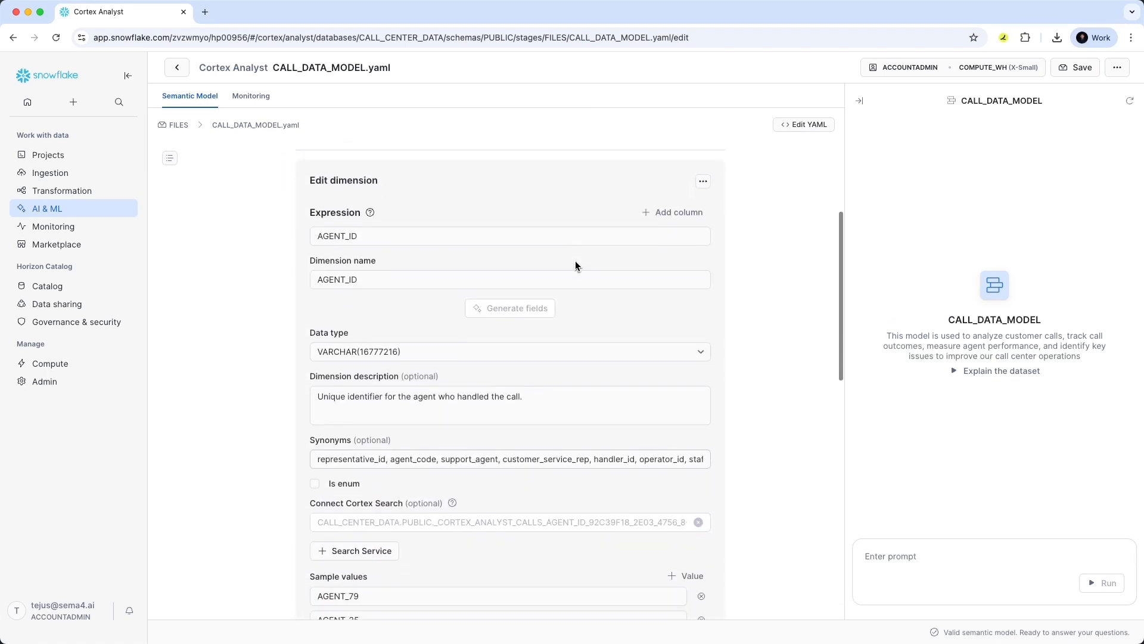
scroll(398, 346, down, 1)
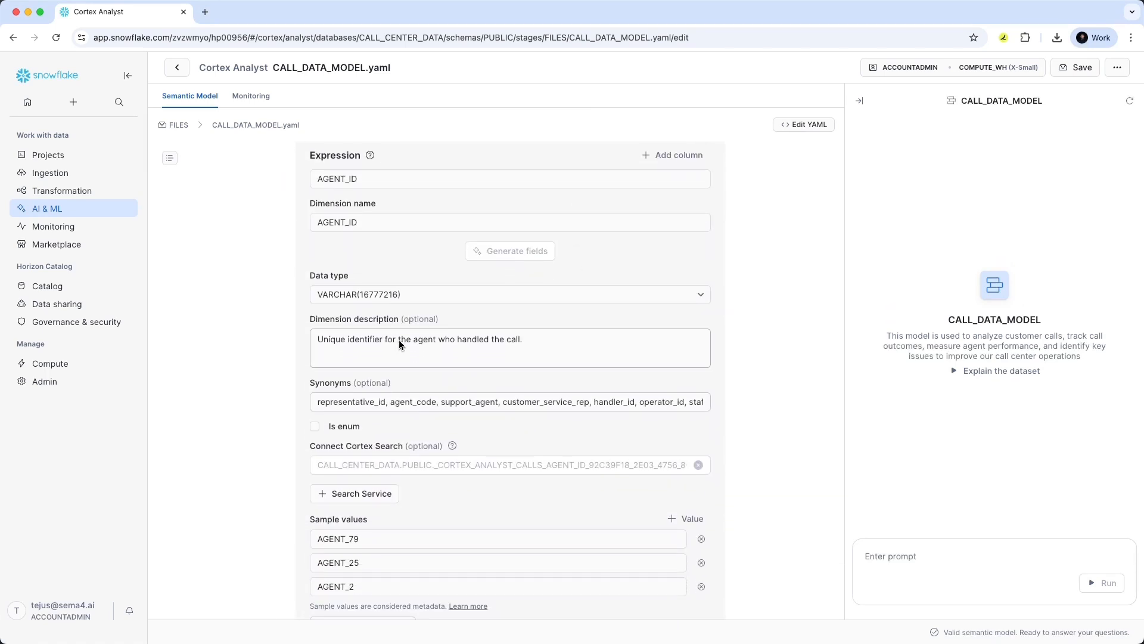
drag(398, 344, 522, 341)
text(each agent on our te)
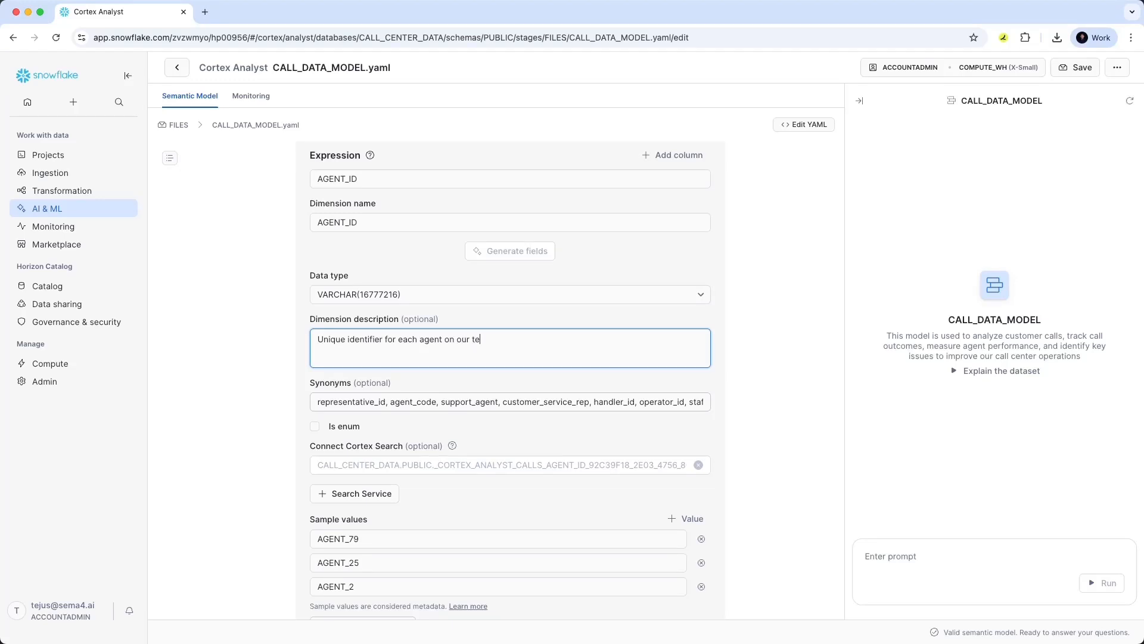
text(am who handles customer calls.)
scroll(547, 348, down, 3)
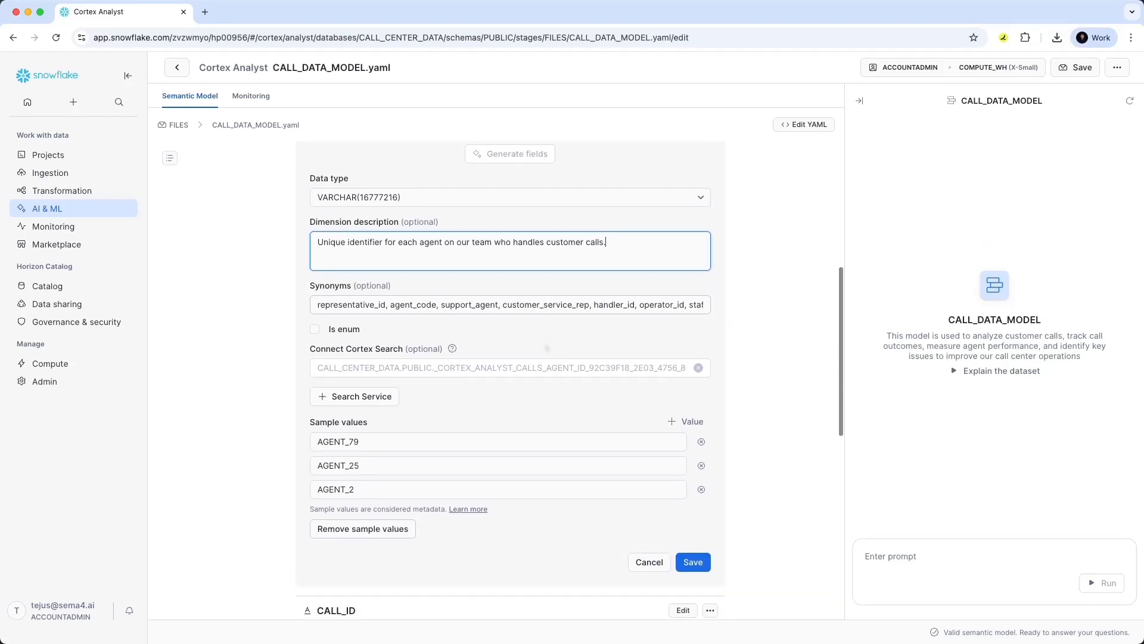
click(693, 540)
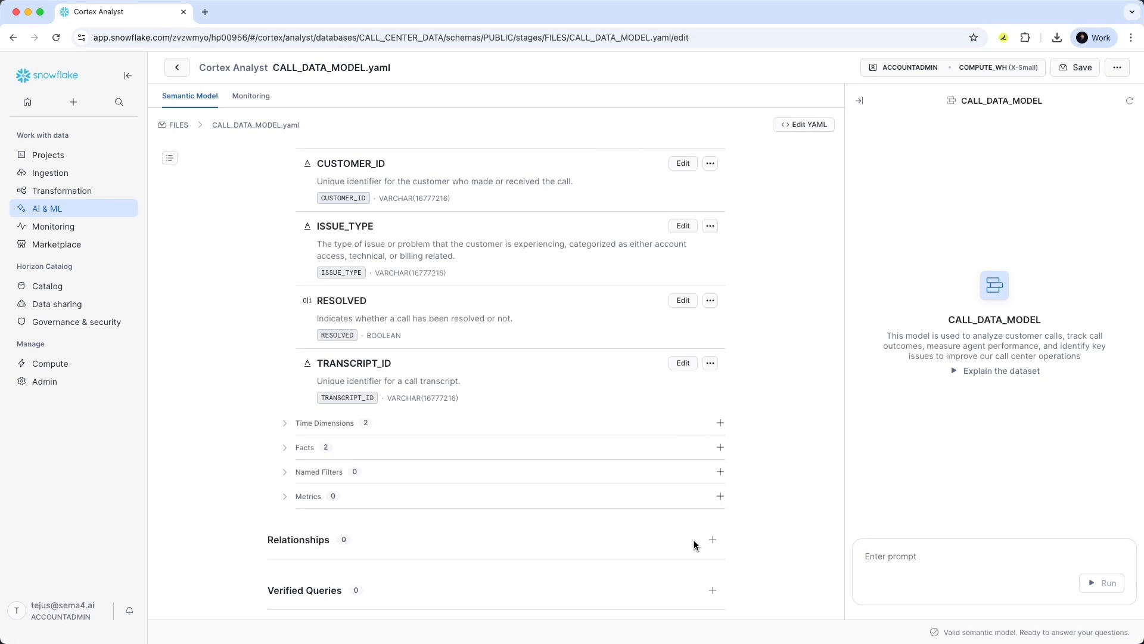
click(1074, 73)
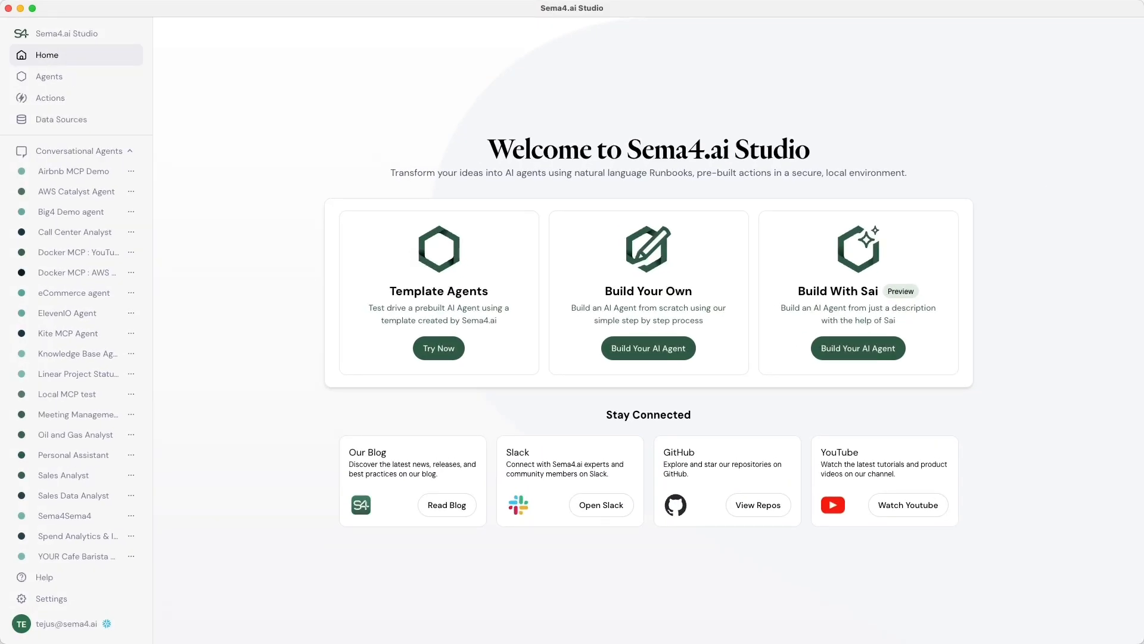
Create conversational agent 'Snowflake Data Agent' with a pasted call-center data description and open a new runbook.
click(81, 81)
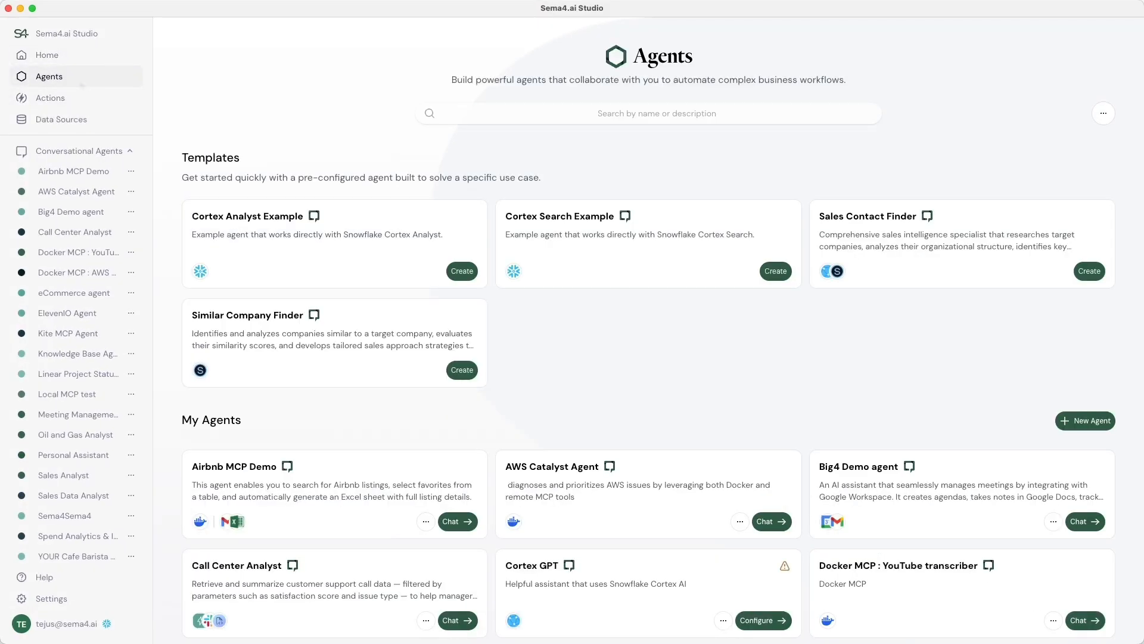
click(1068, 420)
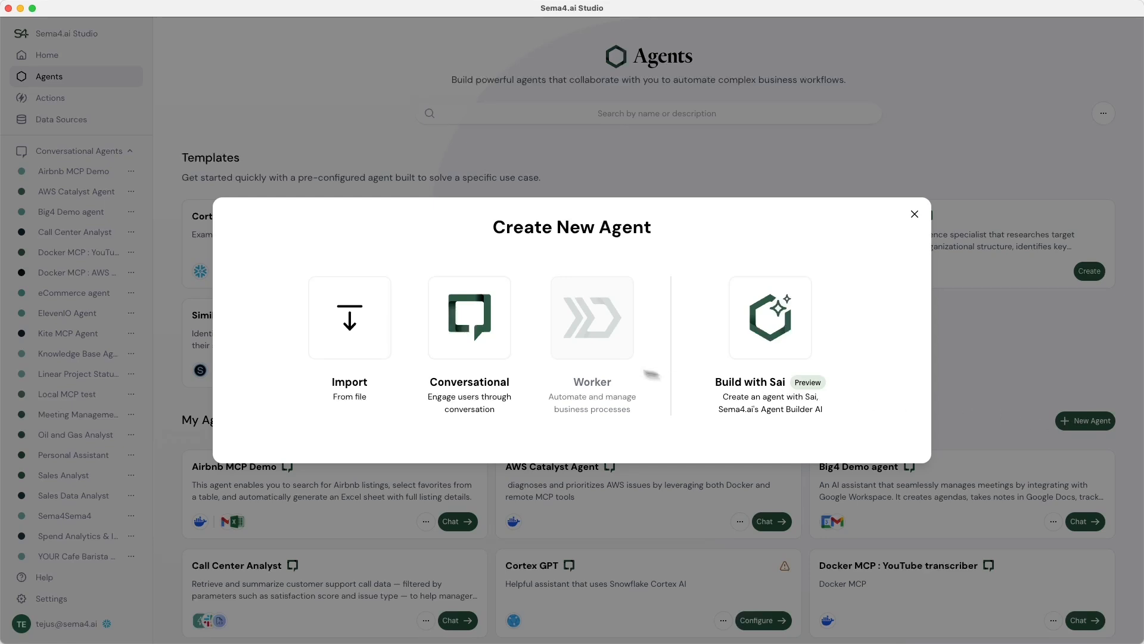
click(487, 347)
text(Snowflake Data Agent)
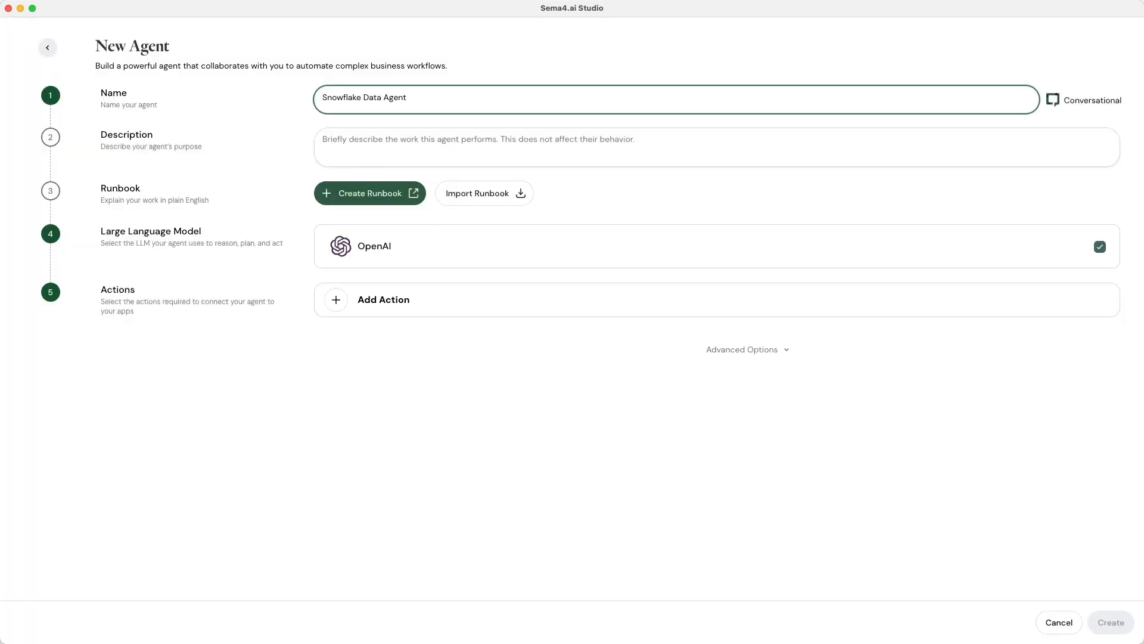
key(Tab)
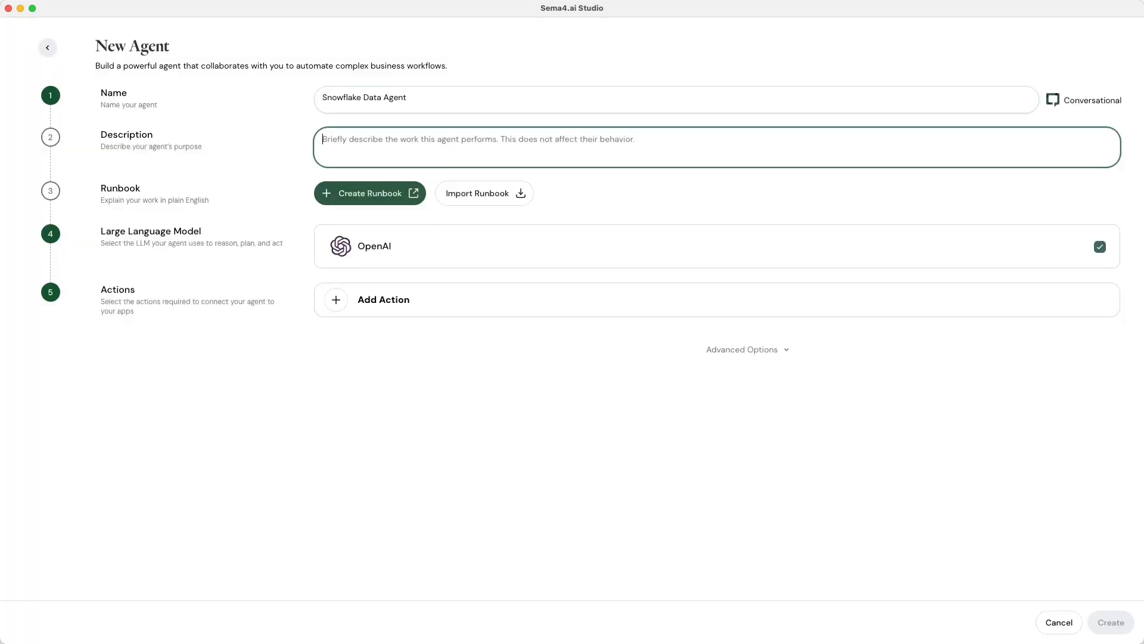
text(An agent that connects to Snowflake to analyze call center data and stores the summary.)
click(582, 206)
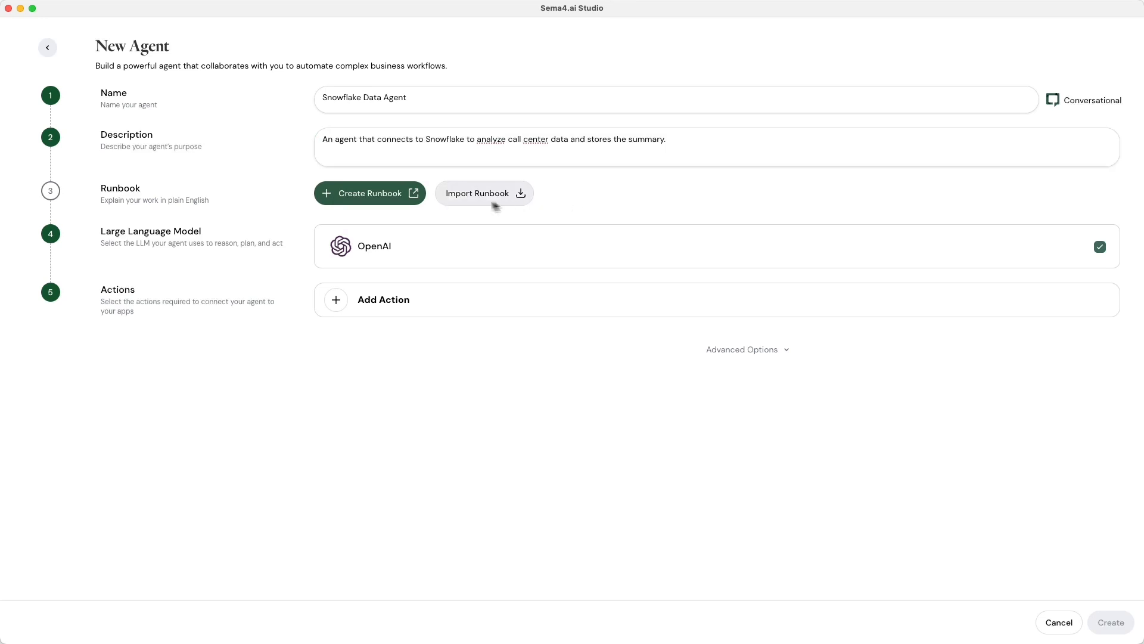
click(400, 202)
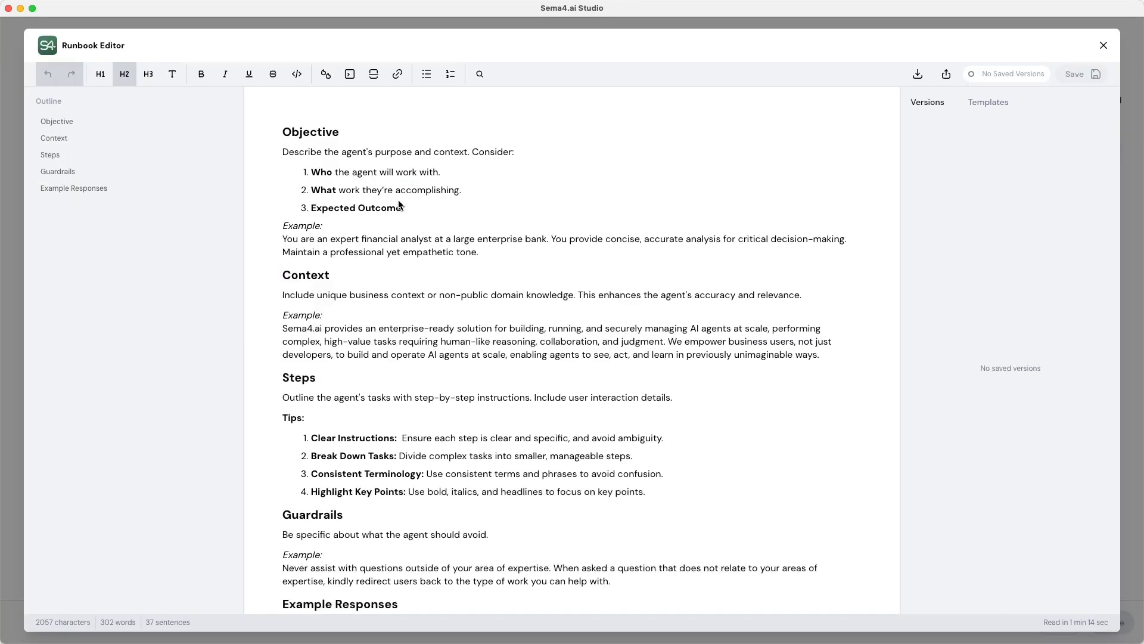
Replace the runbook template with an Objective to act as a Snowflake Data Analyst, and save it.
key(super+a)
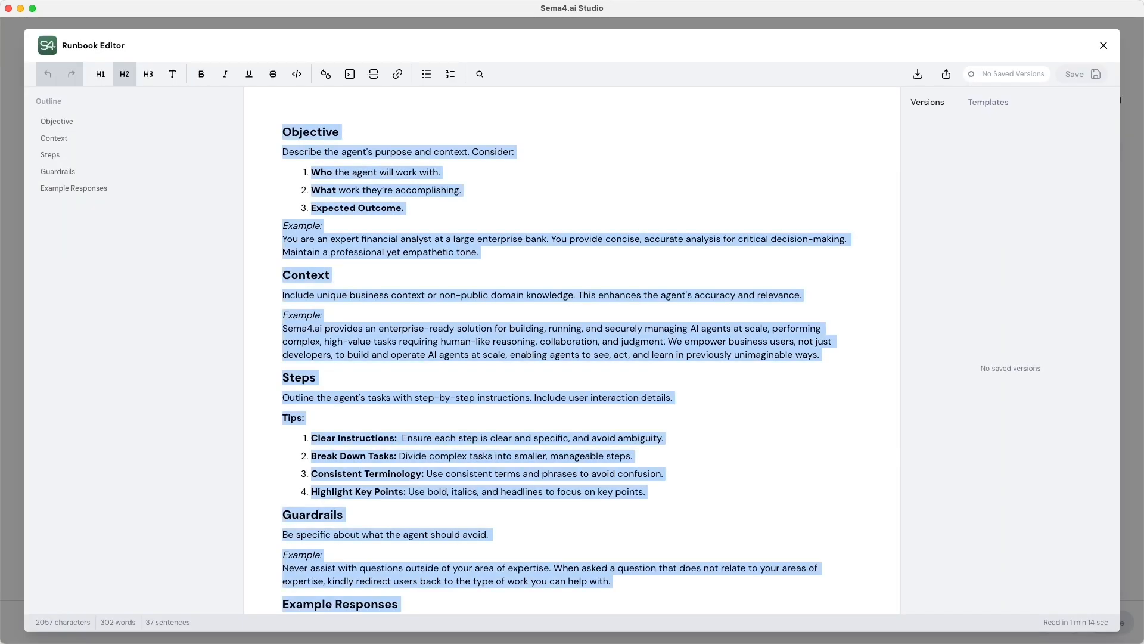
key(BackSpace)
text(Objective)
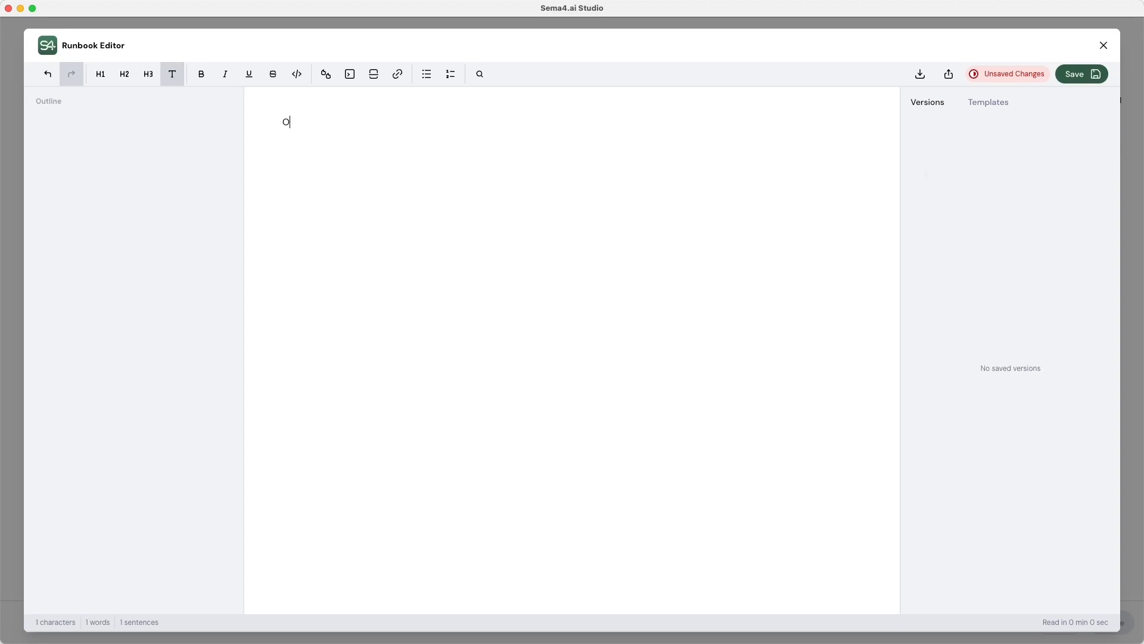
key(Return)
text(Act as a )
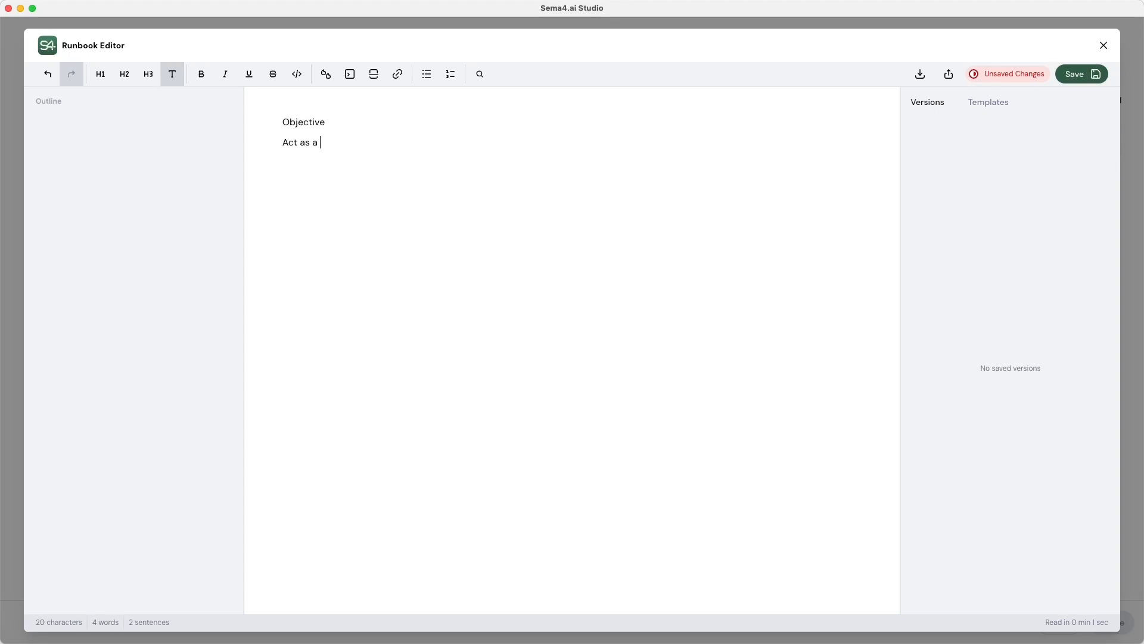
text(Snowflake Data Analyst)
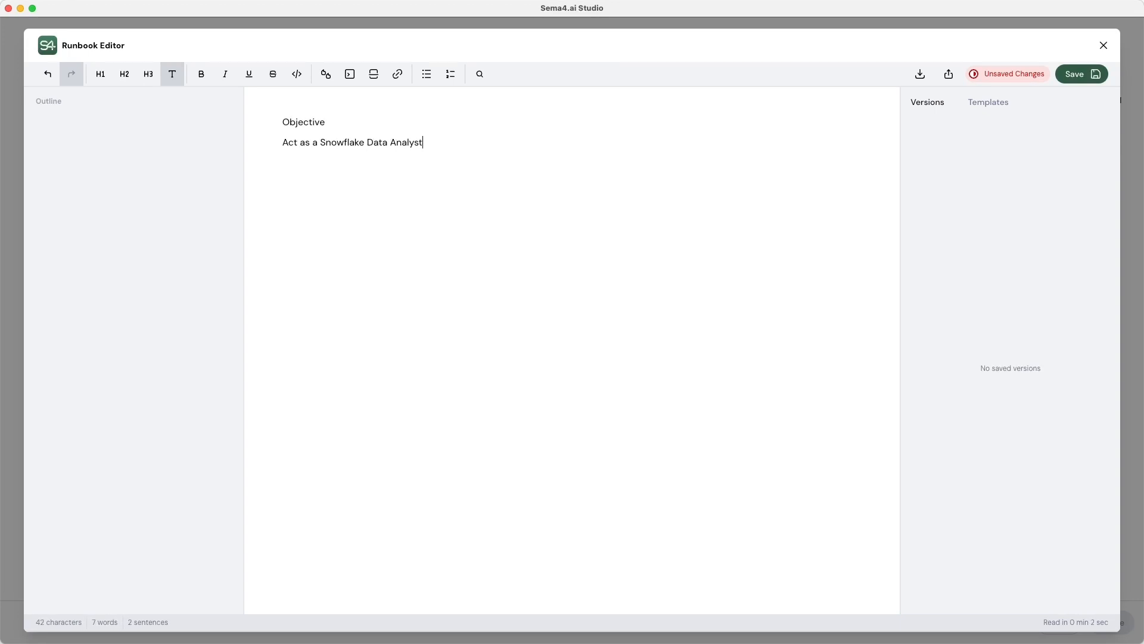
text(, providing answers to )
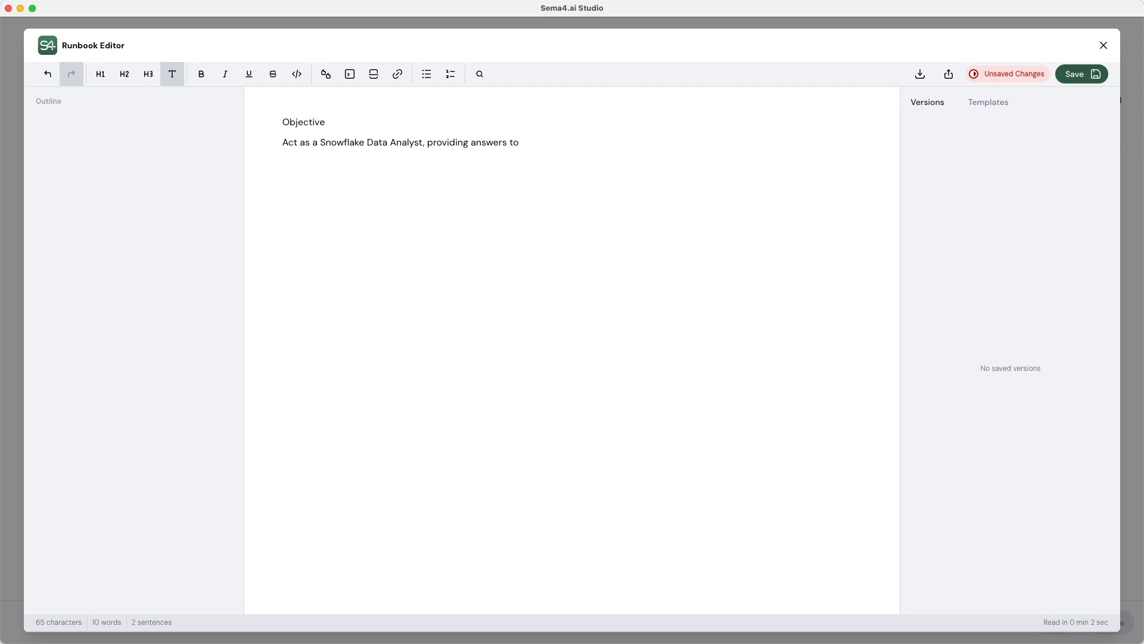
text(natural language questions on key insights)
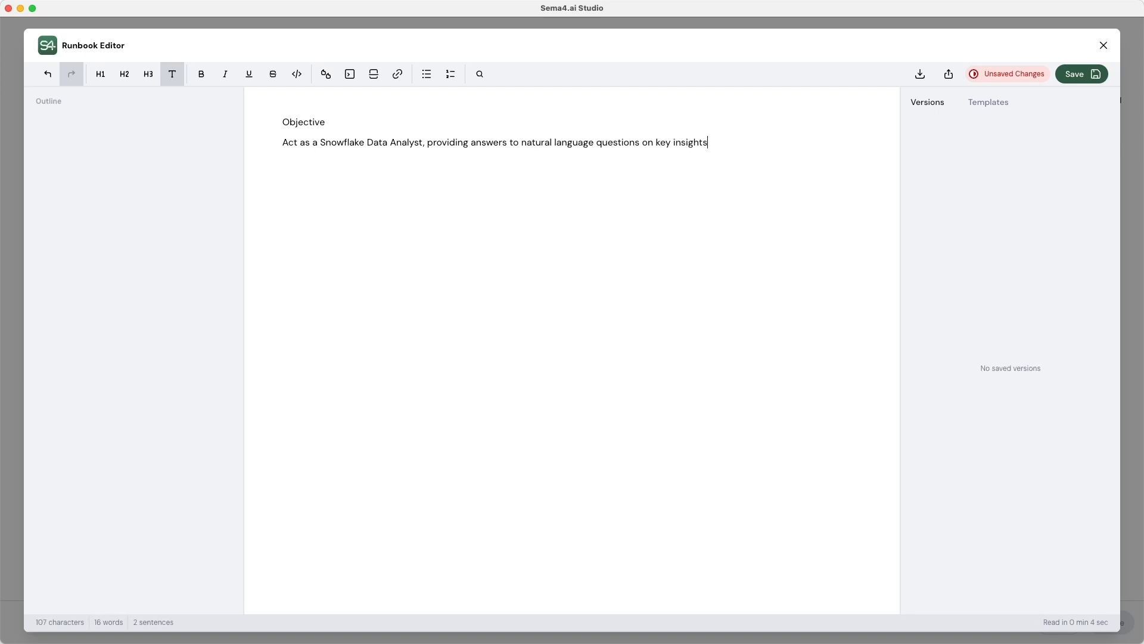
text( and store the summary.)
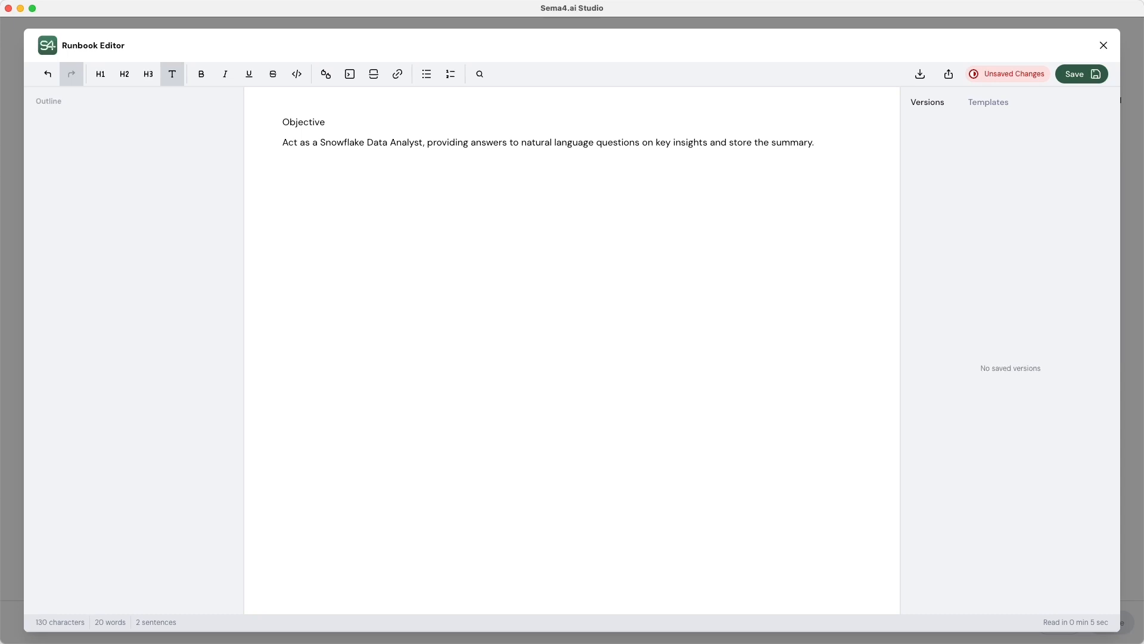
click(1076, 88)
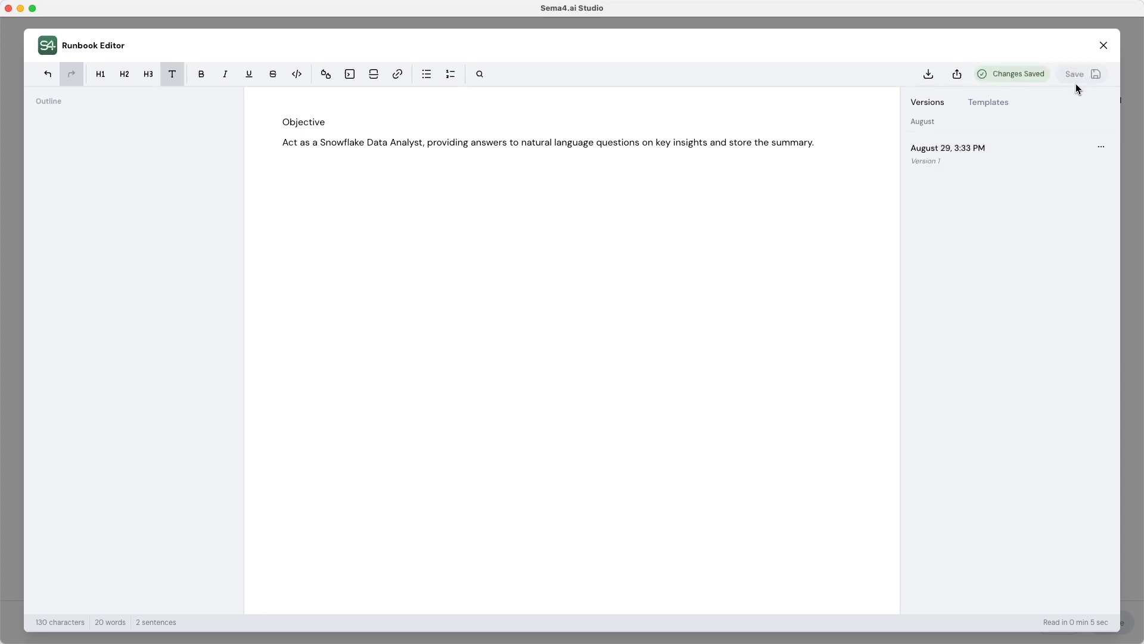
click(1103, 45)
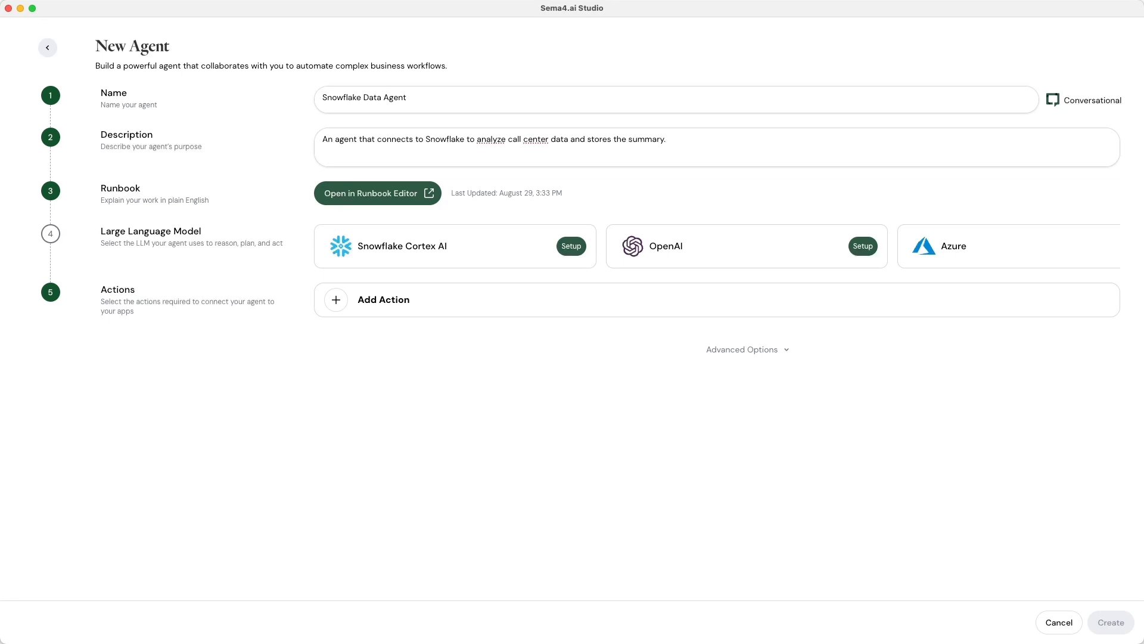
Choose Snowflake Cortex AI Claude as the agent's language model.
click(575, 260)
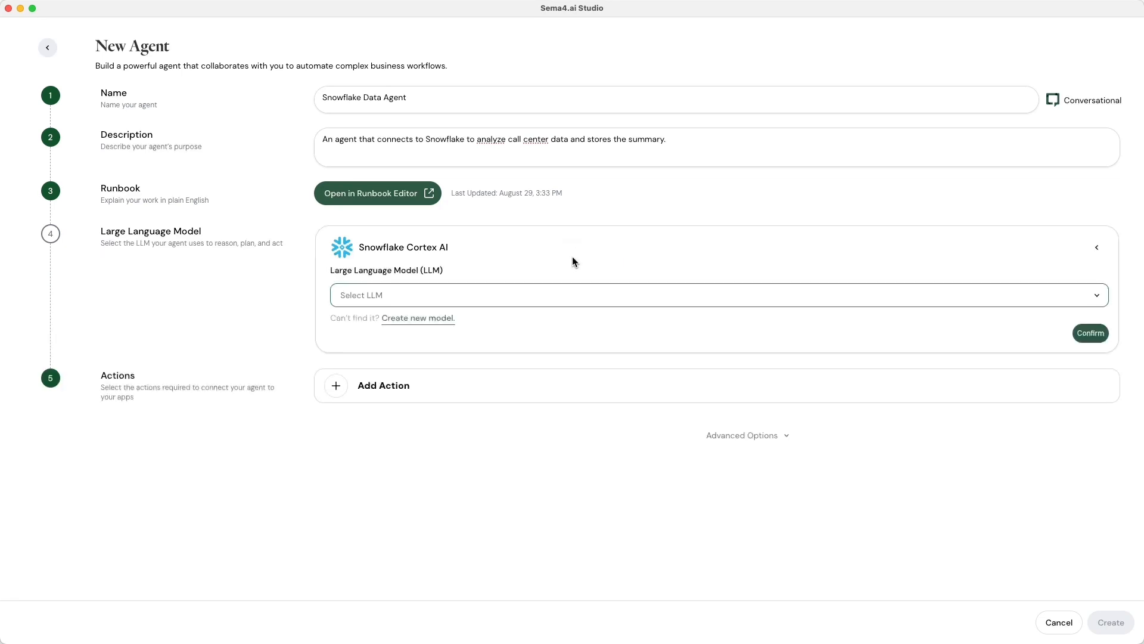
click(550, 295)
click(538, 340)
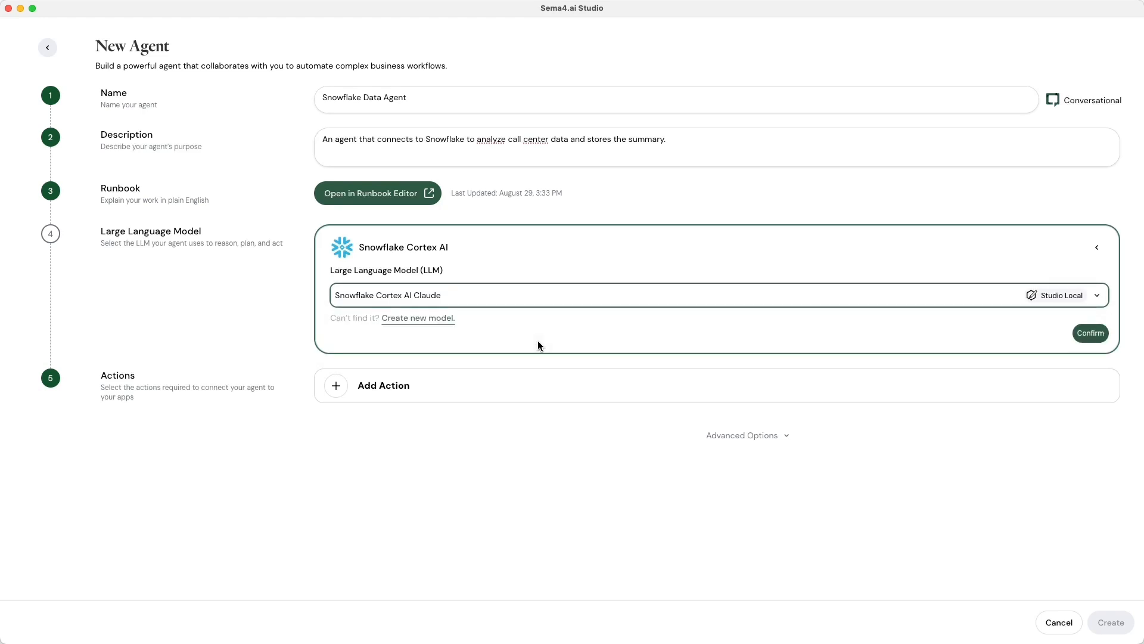
click(1090, 332)
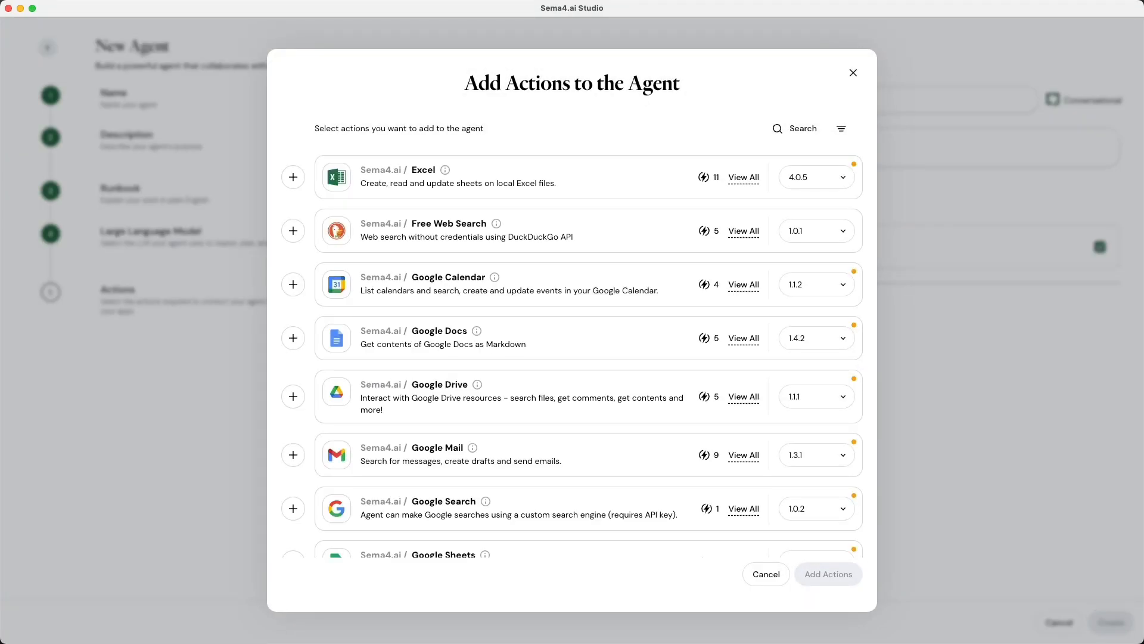
Add the Snowflake Cortex Analyst and Google Docs action packages to the agent.
scroll(545, 557, down, 15)
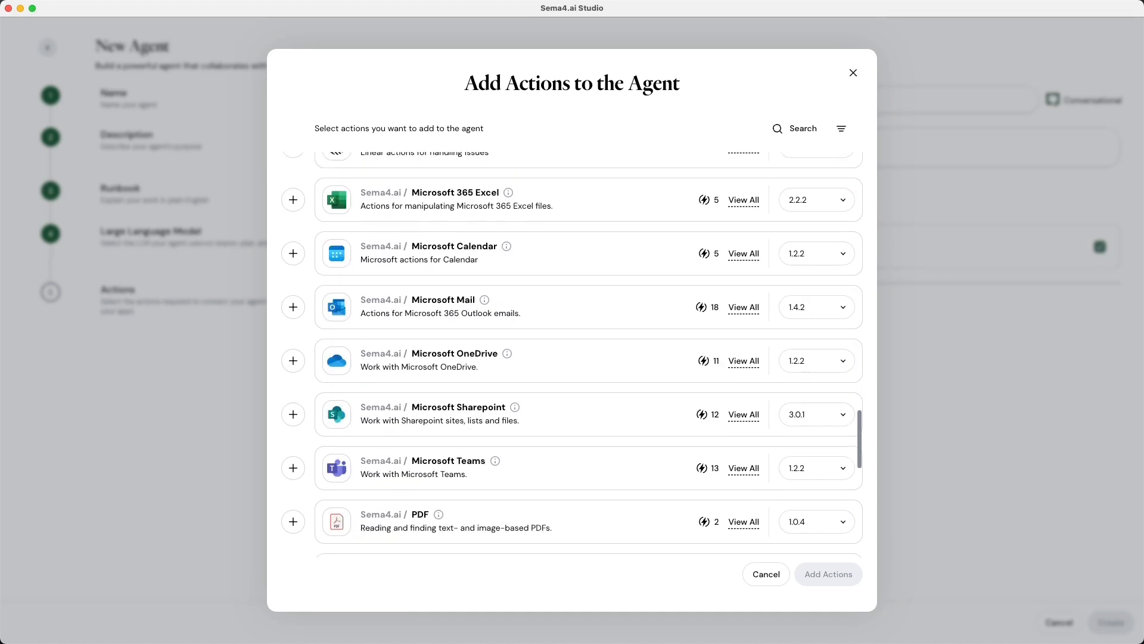
scroll(545, 557, down, 10)
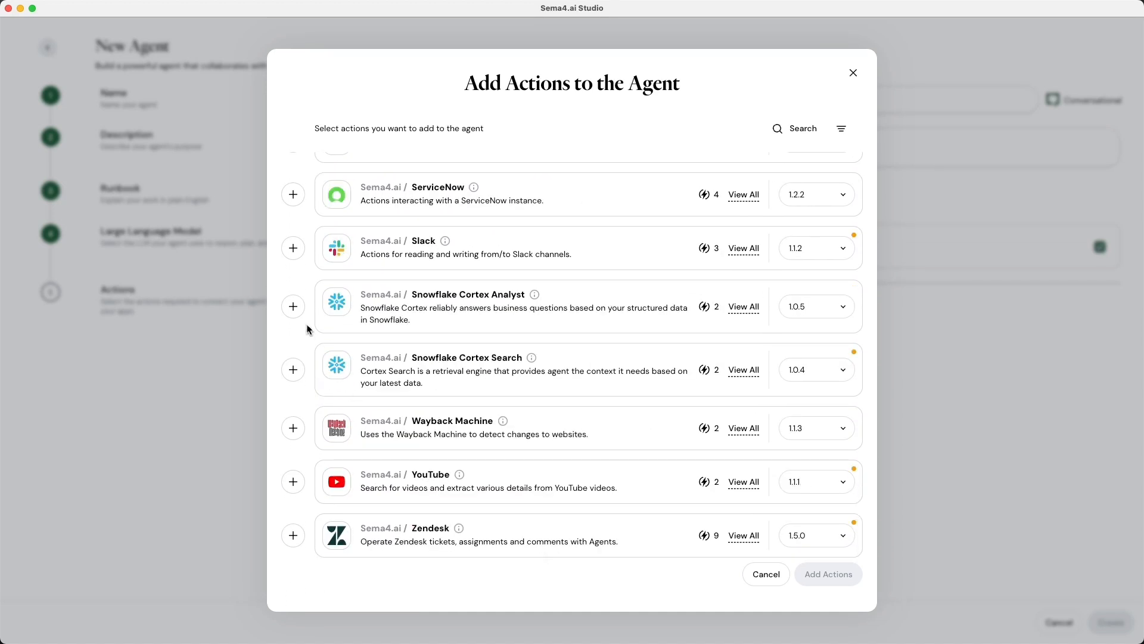
click(296, 311)
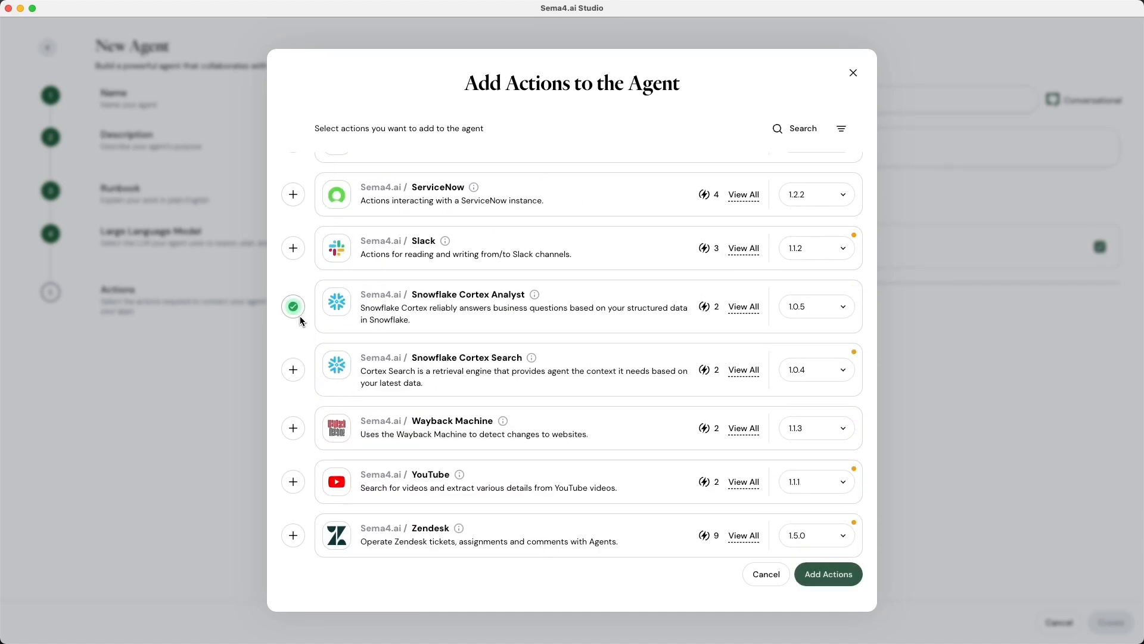
click(744, 312)
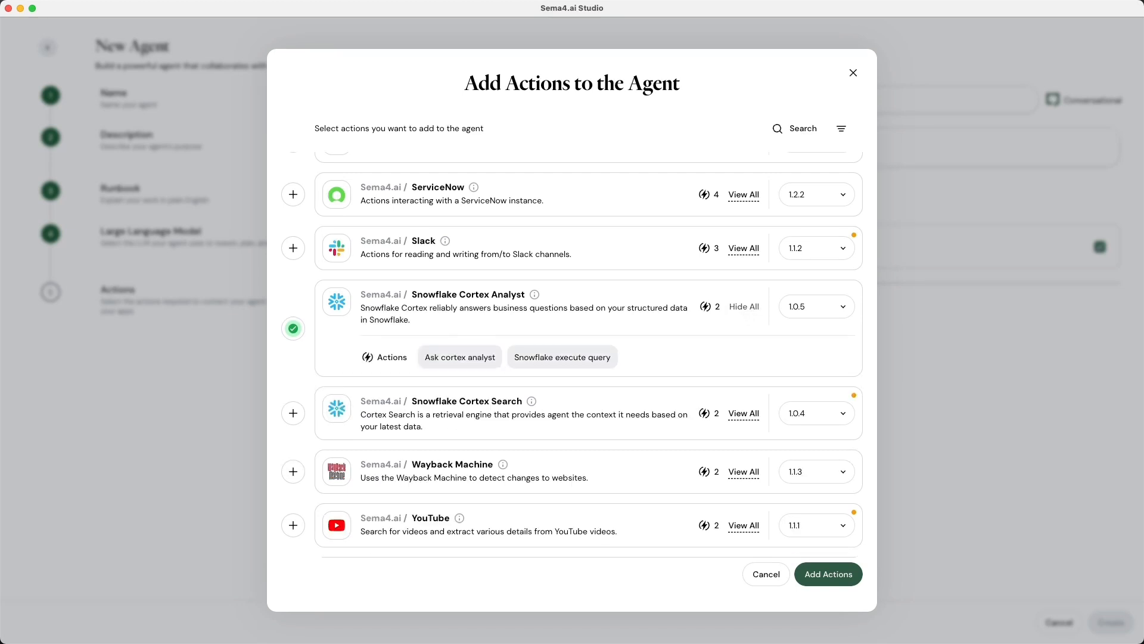
scroll(743, 312, up, 15)
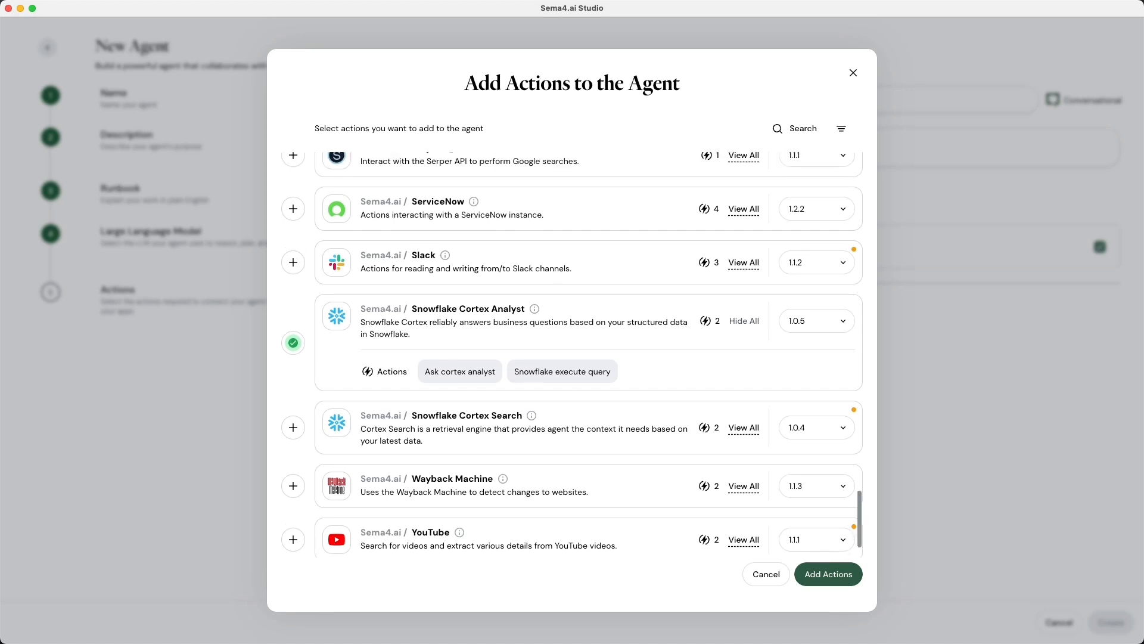
scroll(744, 314, up, 3)
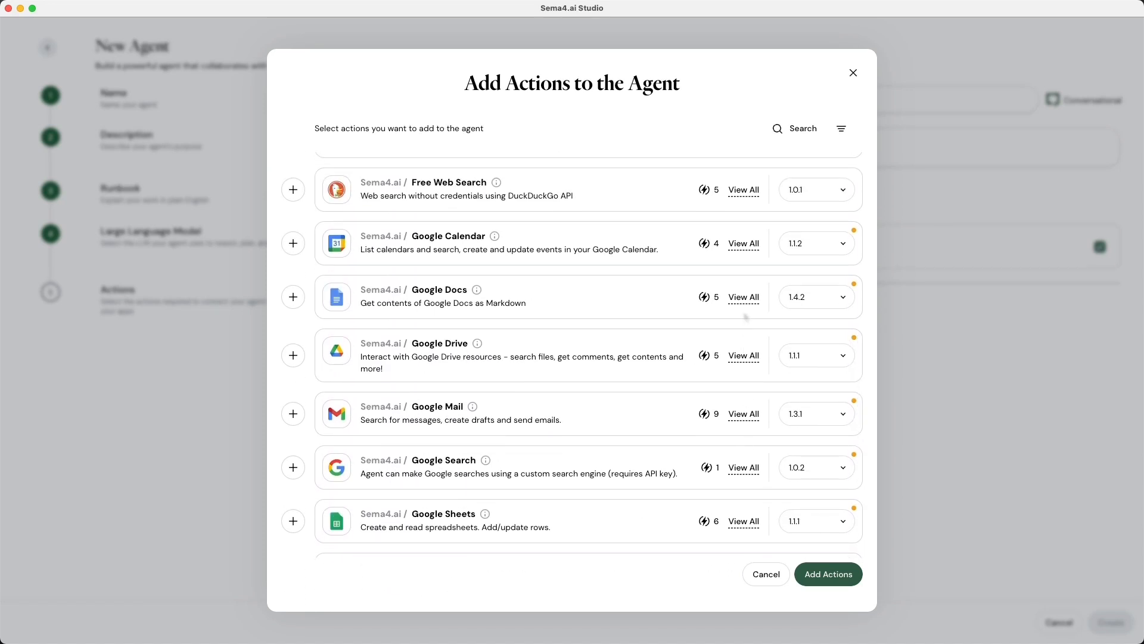
click(300, 300)
click(819, 574)
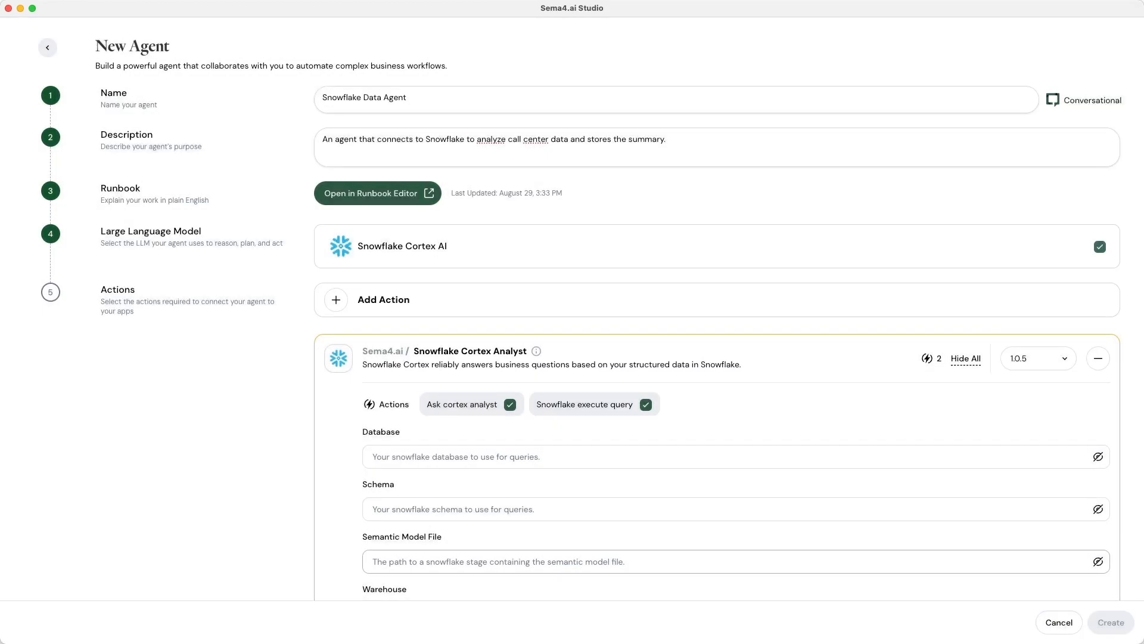
scroll(819, 571, down, 3)
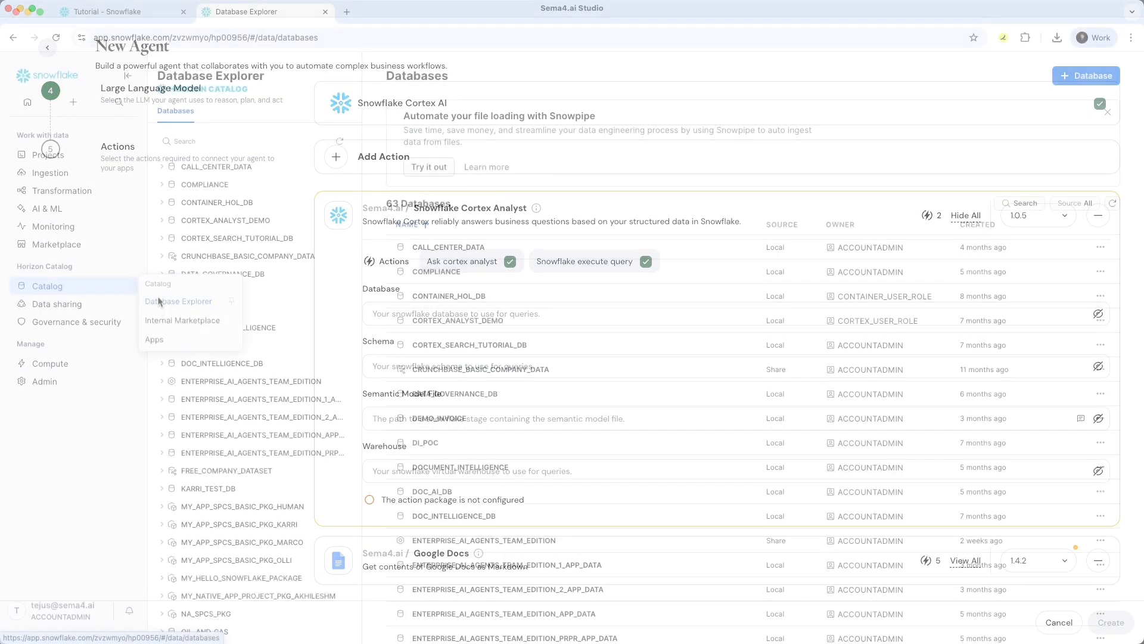
Copy the stage path of CALL_DATA_MODEL.yaml from CALL_CENTER_DATA.PUBLIC's FILES stage.
click(162, 167)
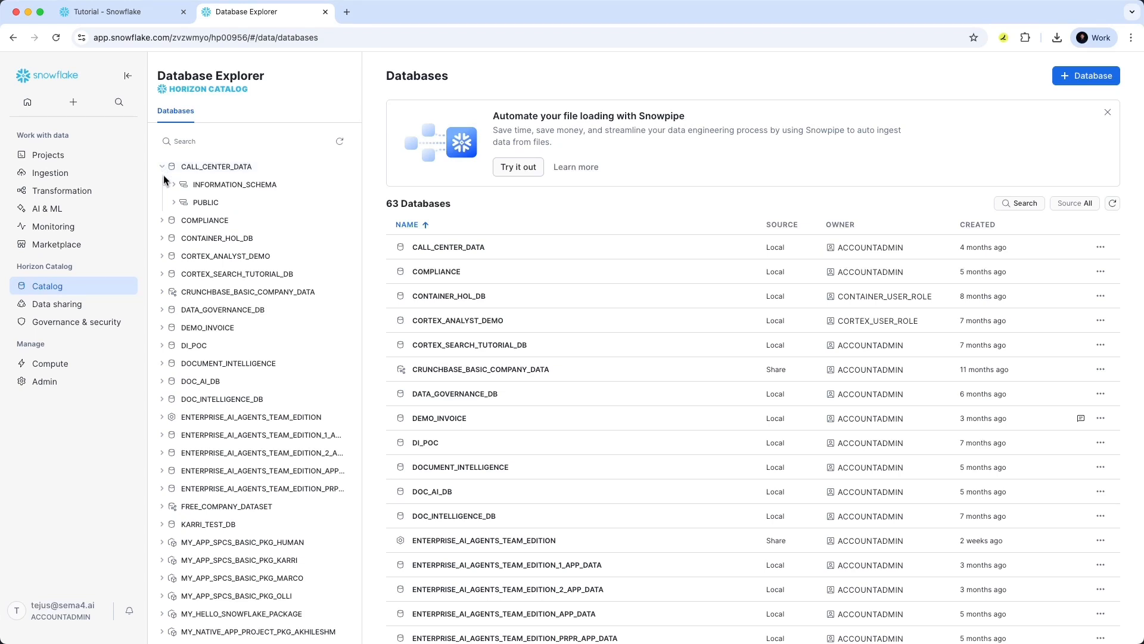
click(173, 203)
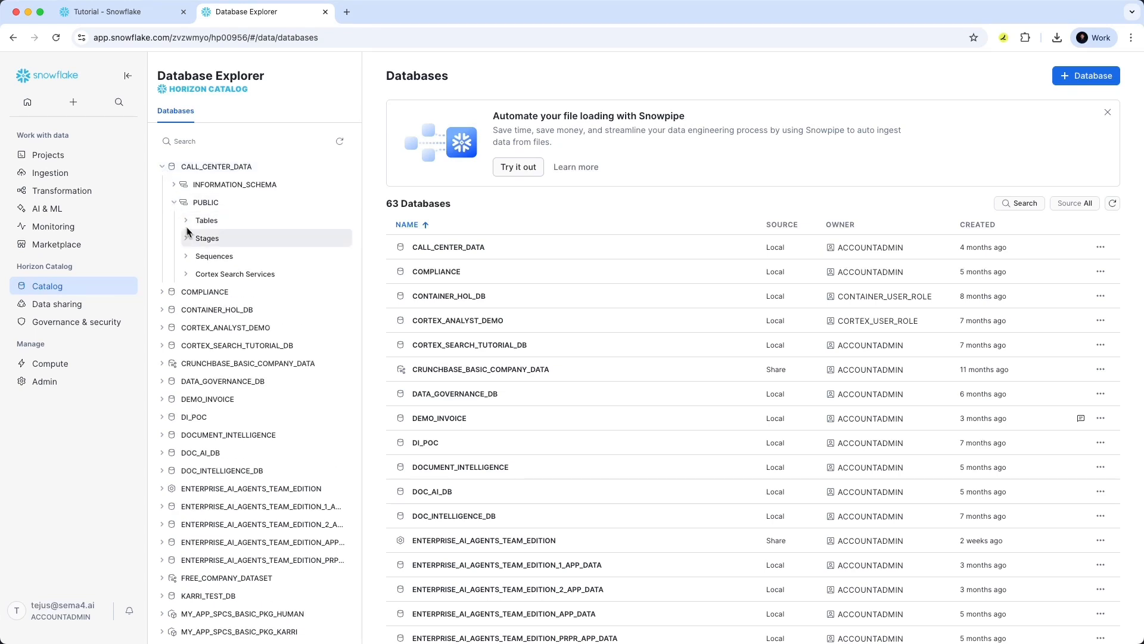
click(200, 238)
click(417, 232)
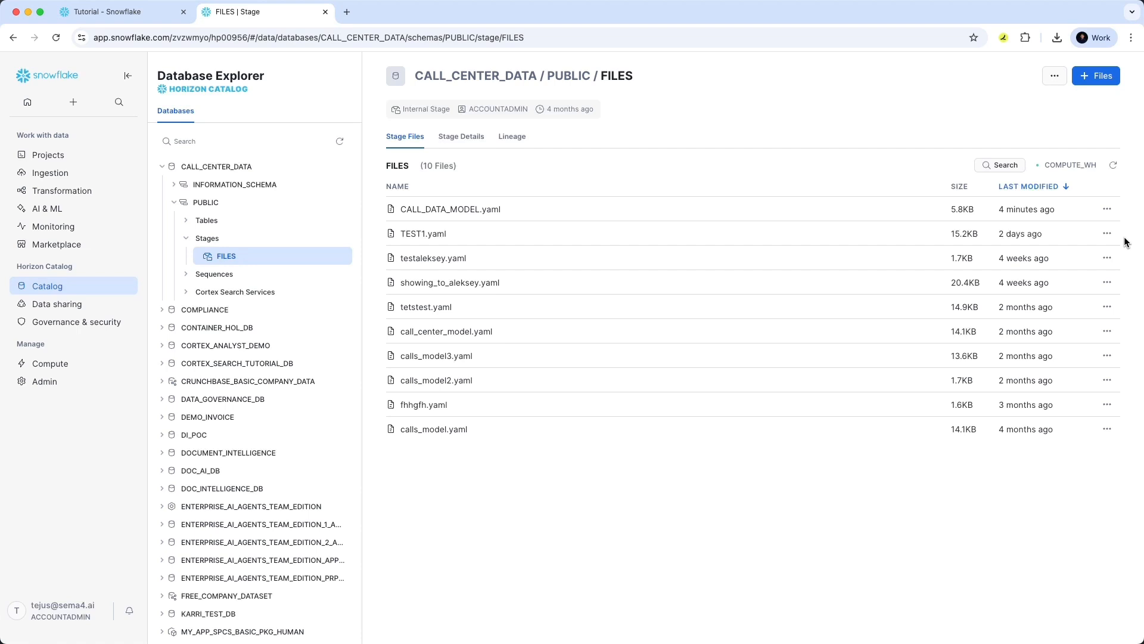
click(1107, 208)
click(1100, 256)
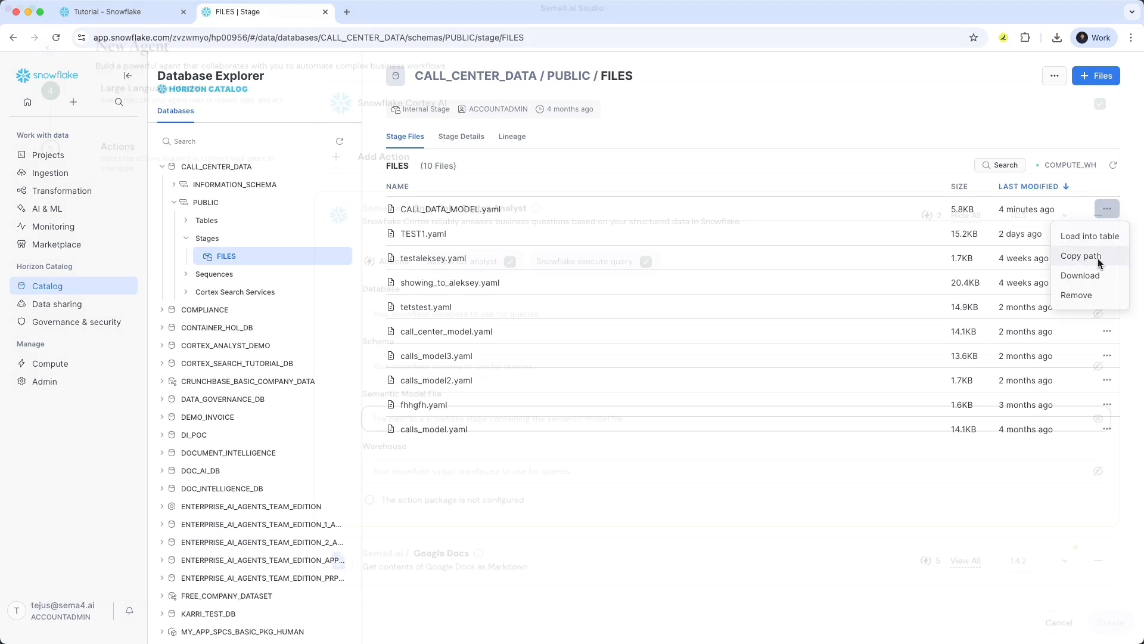
Paste the path into Semantic Model File and begin entering CALL_CENTER_DA as the Database.
key(super+Tab)
key(super+v)
click(978, 313)
text(CALL_CENTER)
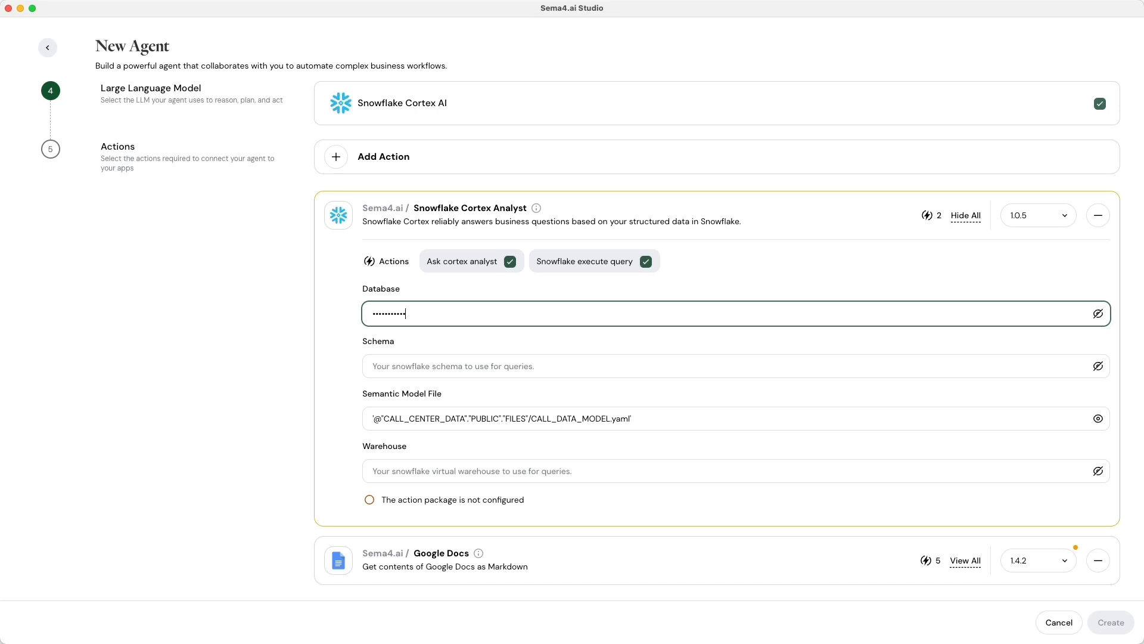
text(_DA)
Check the CALL_CENTER_DATA database, then set Schema to PUBLIC and Warehouse to COMPUTE_WH.
click(1098, 313)
click(1100, 368)
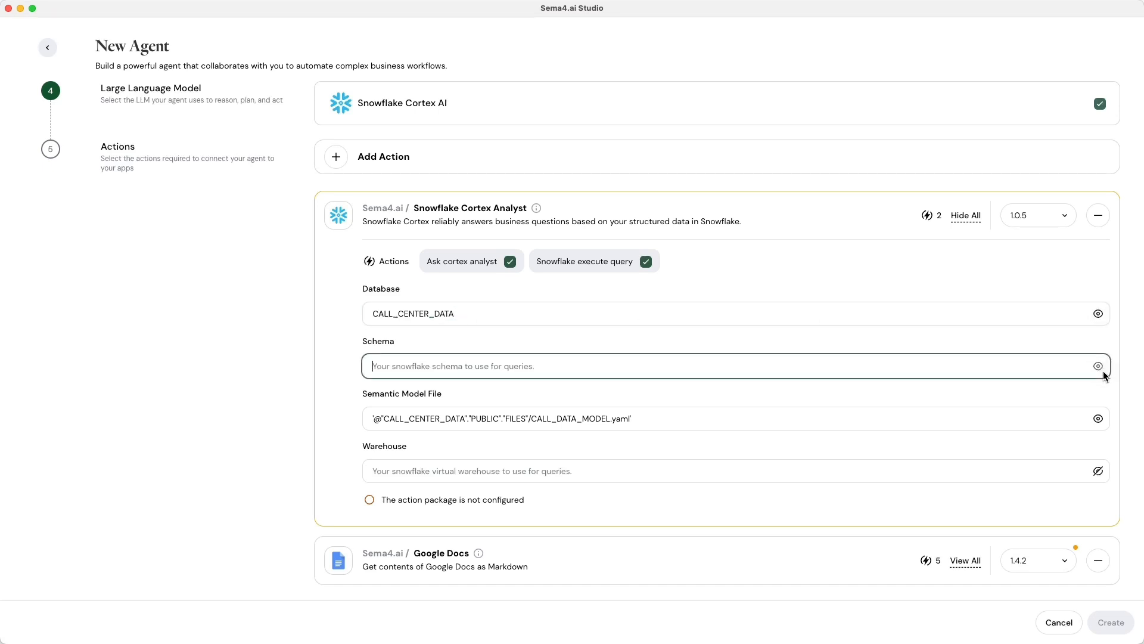
text(PUBLIC)
click(381, 471)
text(COMPUTE)
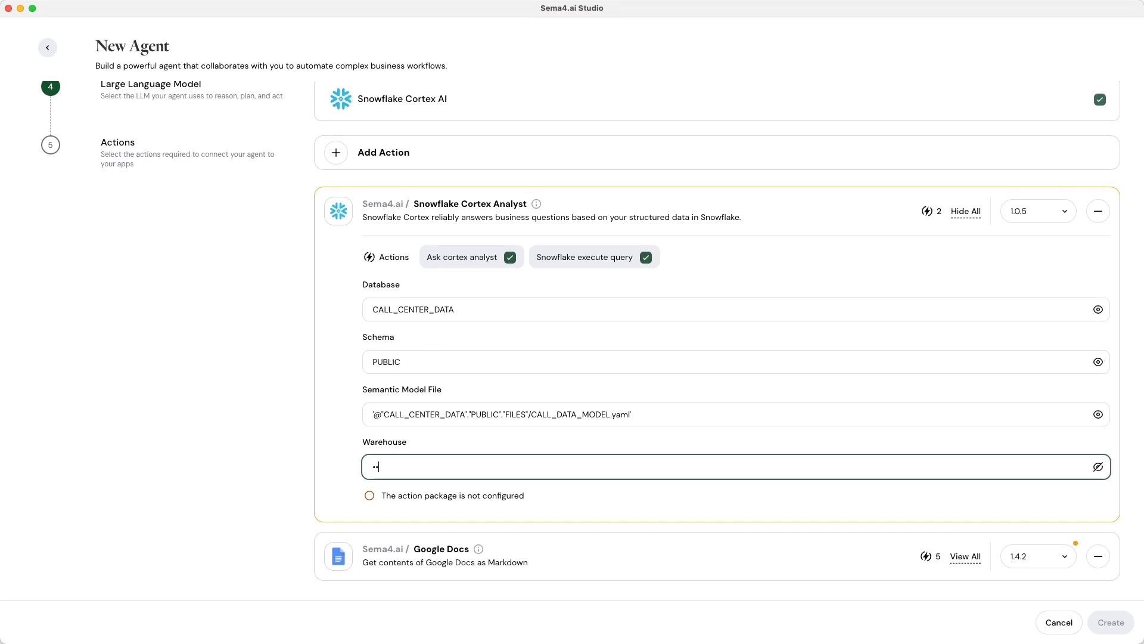
text(_WH)
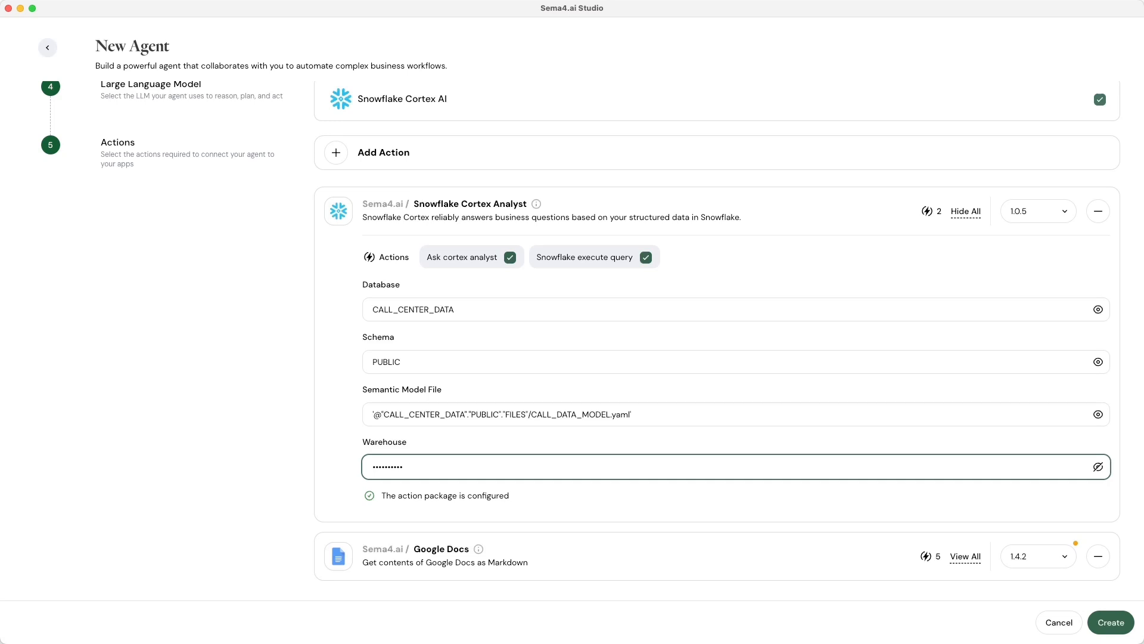
scroll(592, 338, up, 5)
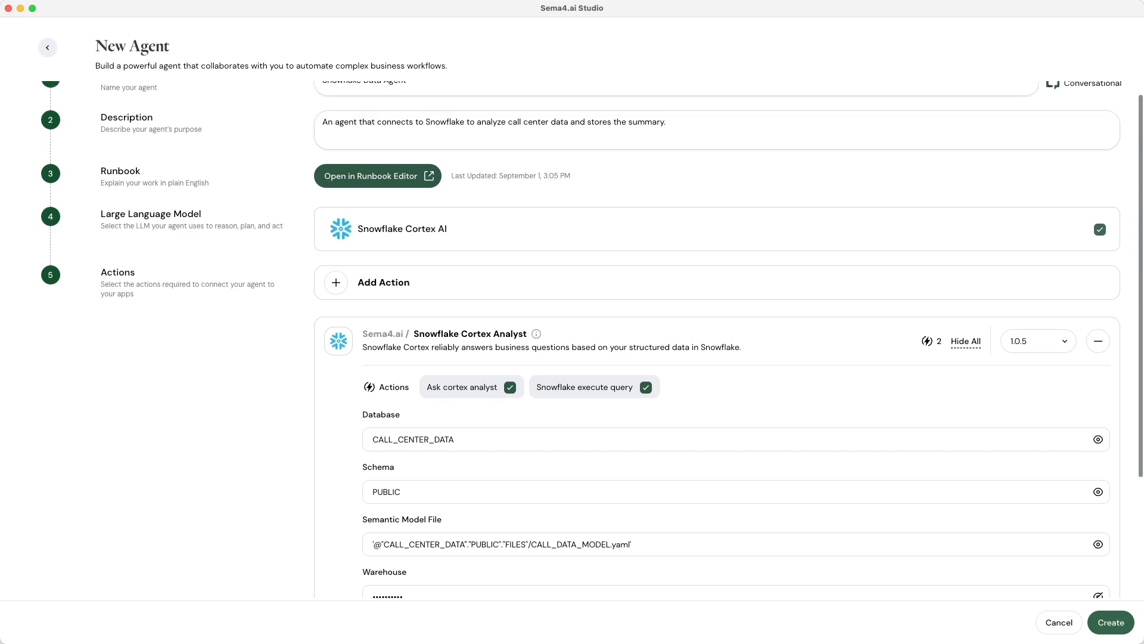
Paste the Steps heading and eight-step list below the runbook objective.
click(350, 200)
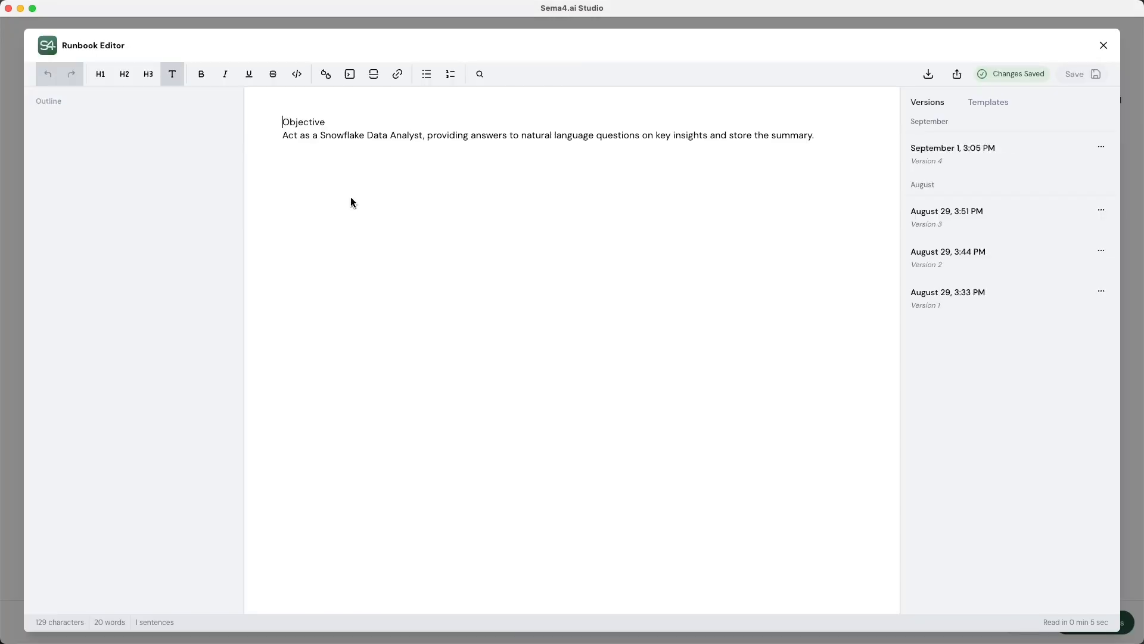
key(Return)
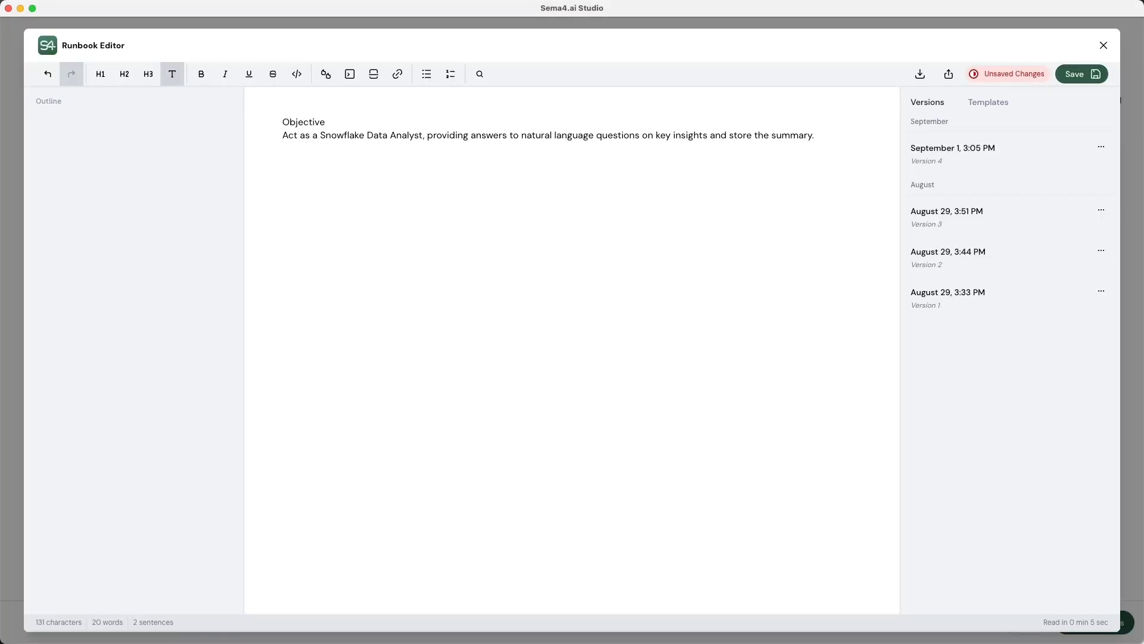
key(super+v)
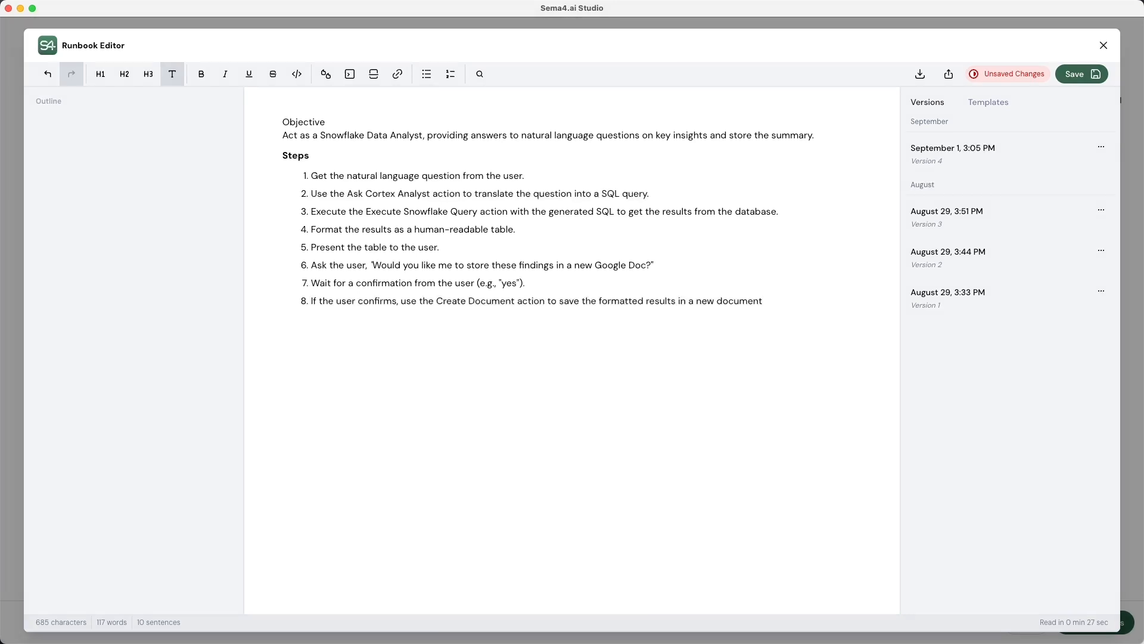
Format Ask Cortex Analyst and Execute Snowflake Query in steps 2 and 3 as inline code.
drag(348, 194, 429, 201)
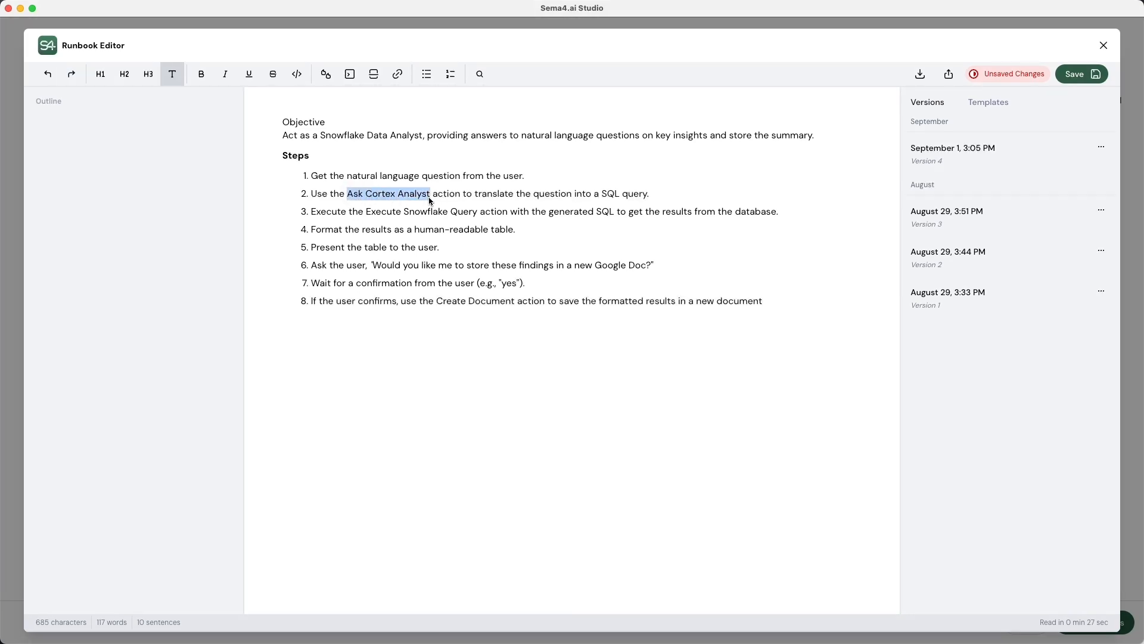
click(297, 84)
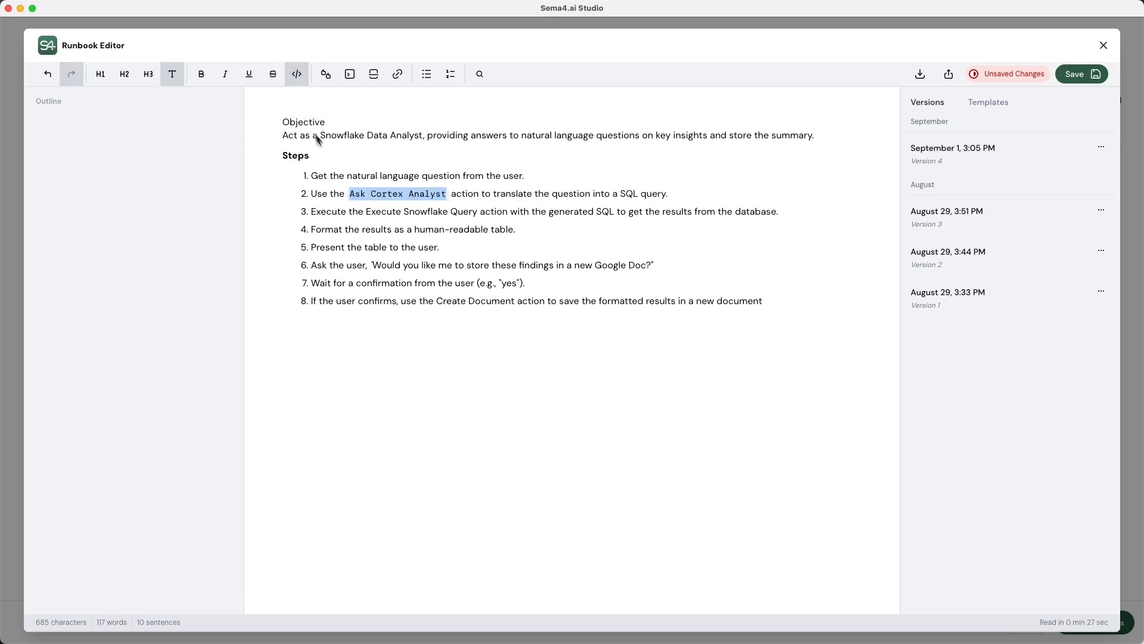
drag(368, 217, 480, 218)
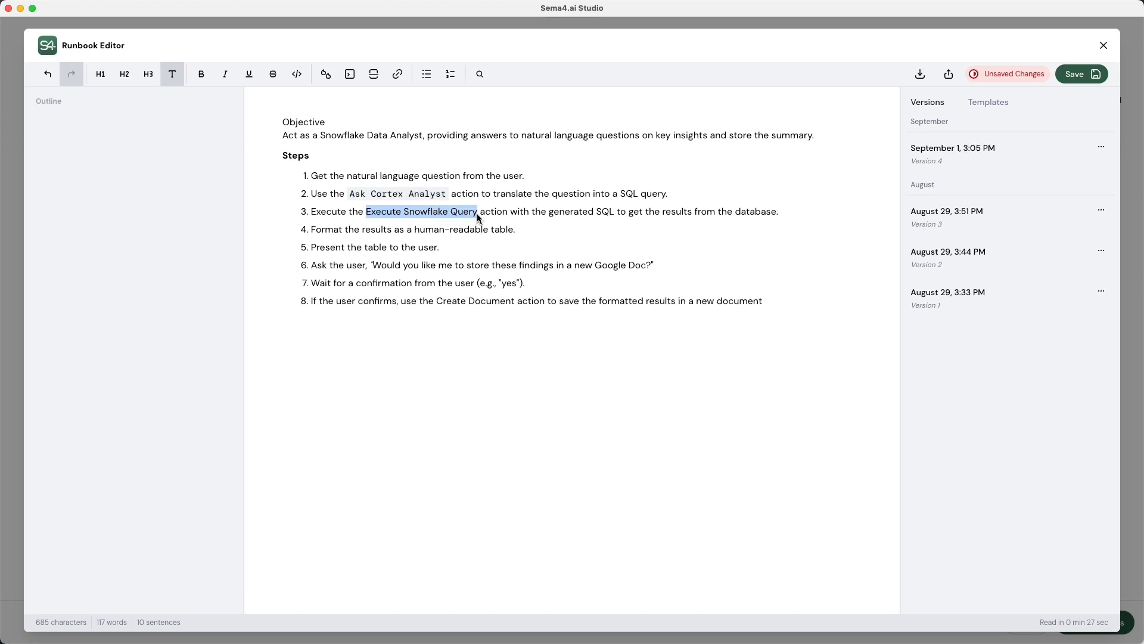
click(296, 74)
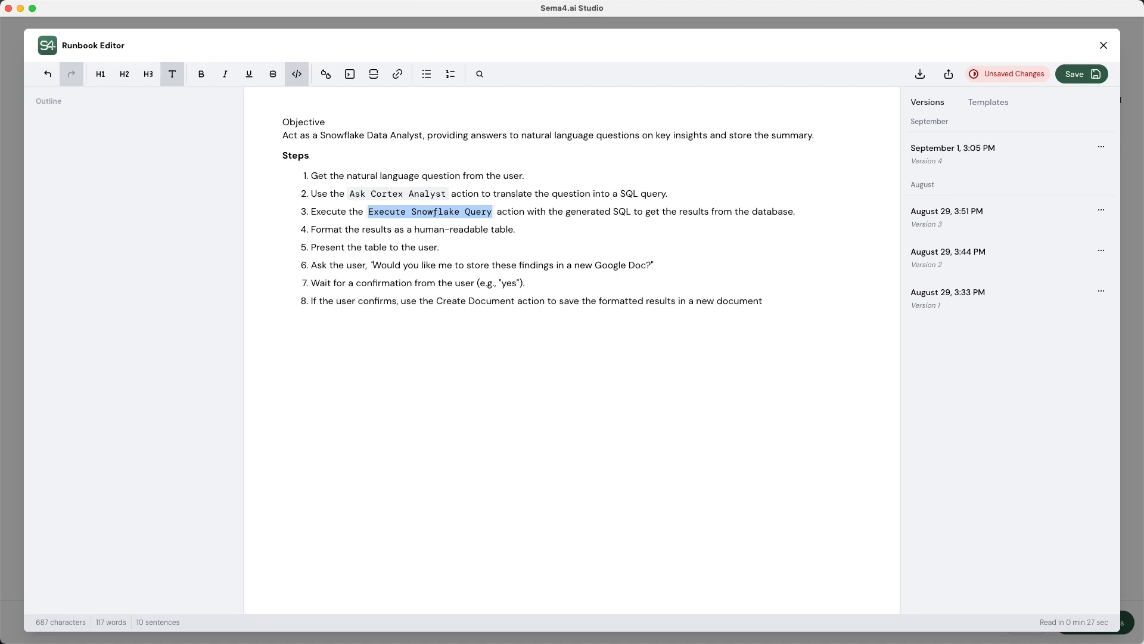
key(Right)
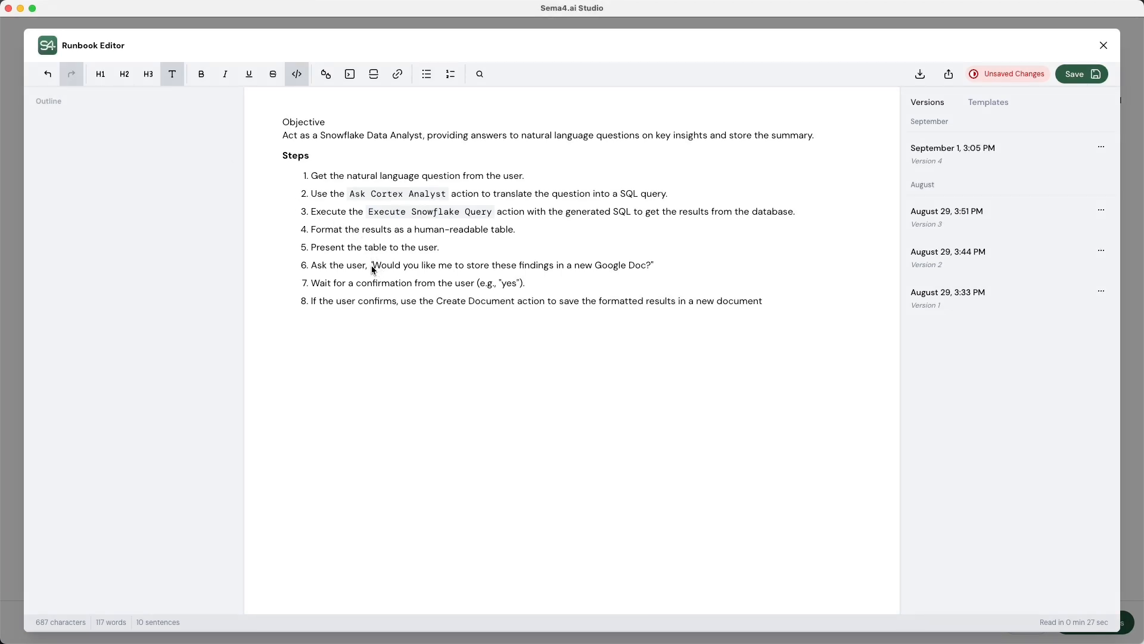
Italicize the quoted question in step 6.
drag(373, 268, 667, 273)
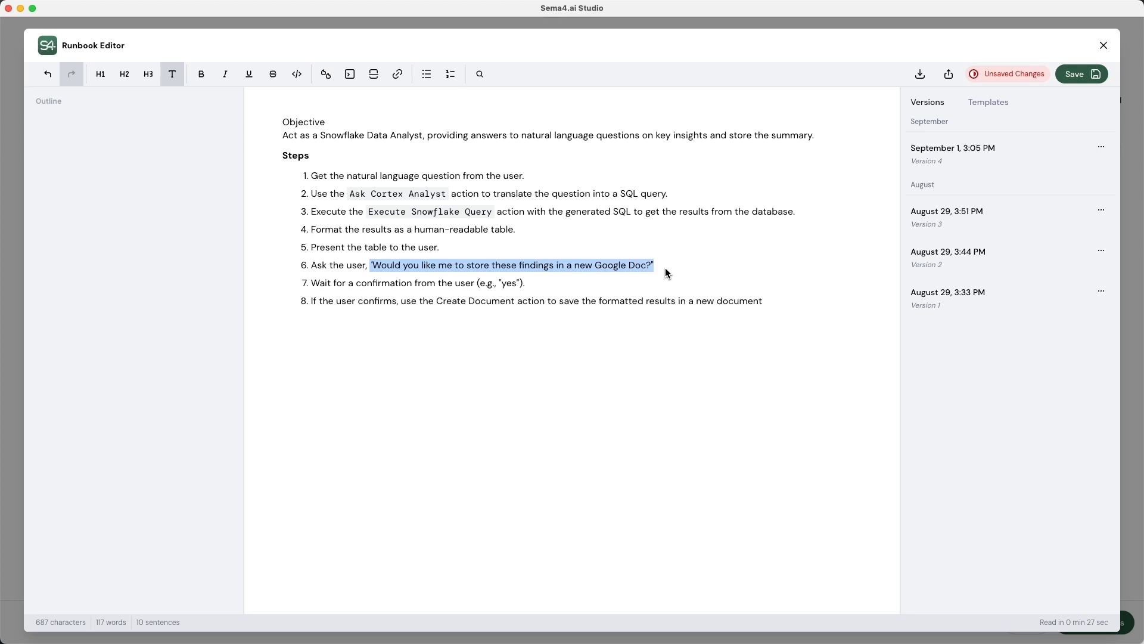
key(super+i)
click(223, 77)
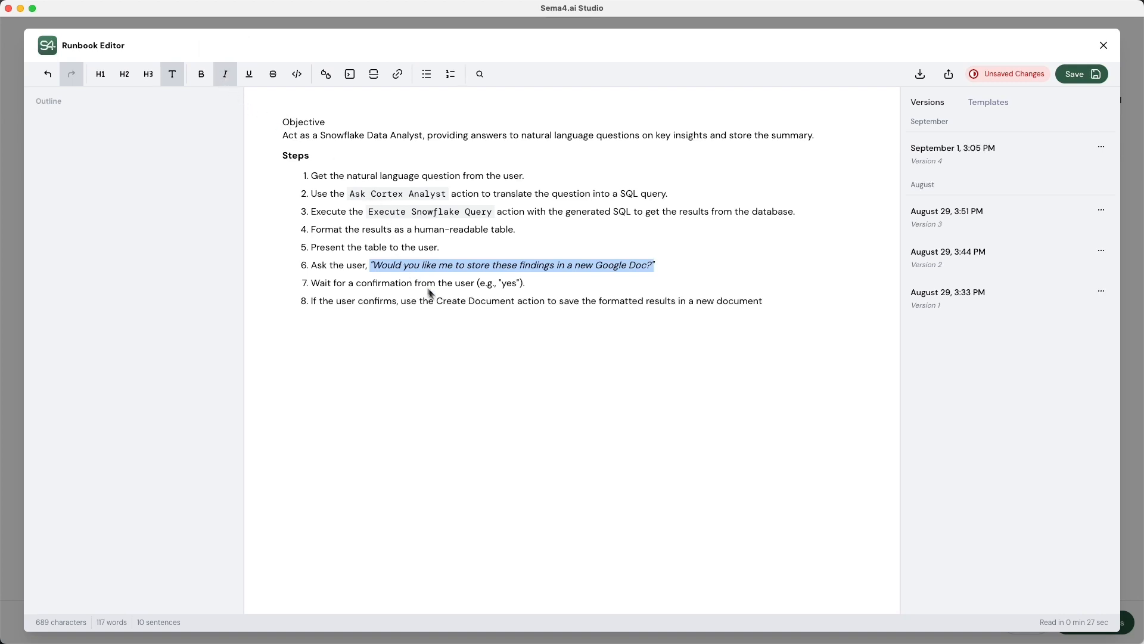
Format Create Document in step 8 as inline code and save the runbook as a new version.
drag(438, 310, 513, 307)
click(297, 74)
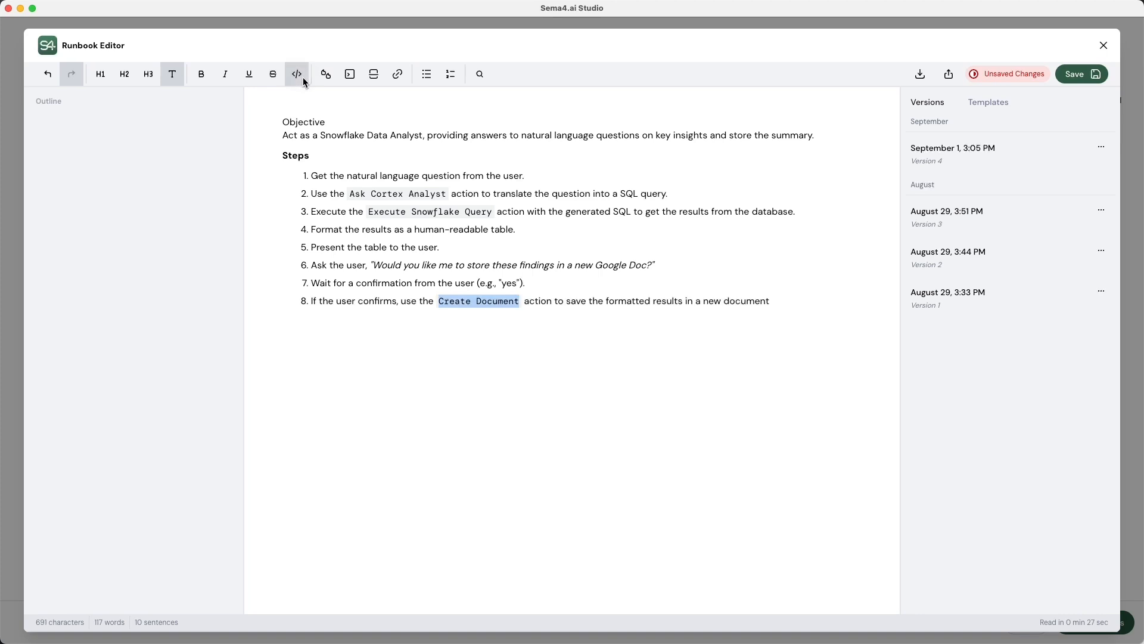
click(339, 374)
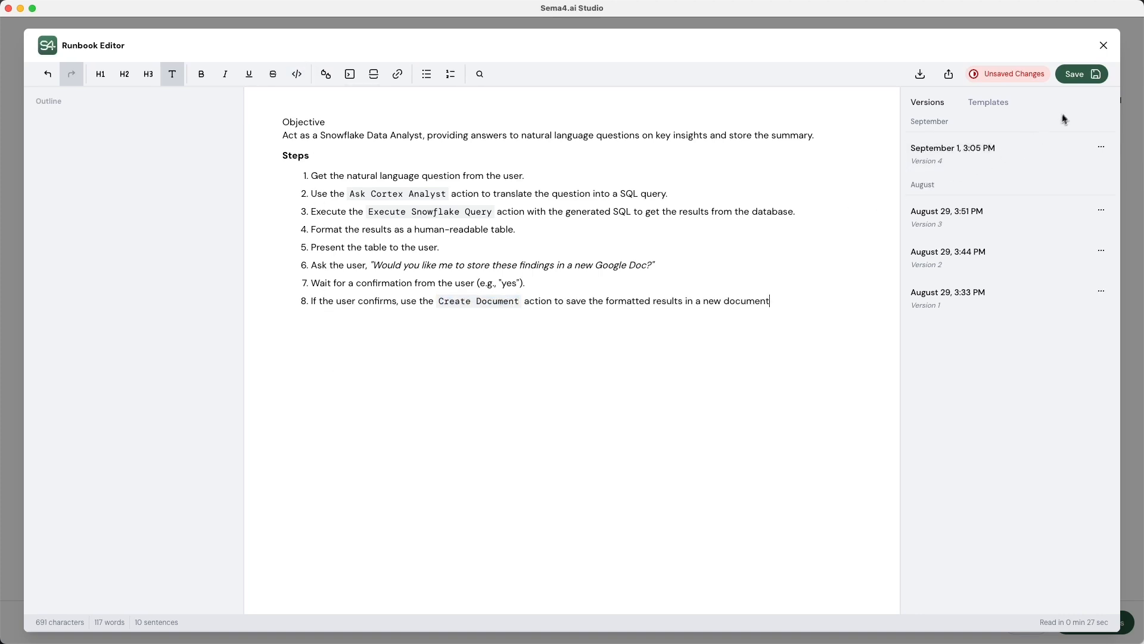
click(1078, 80)
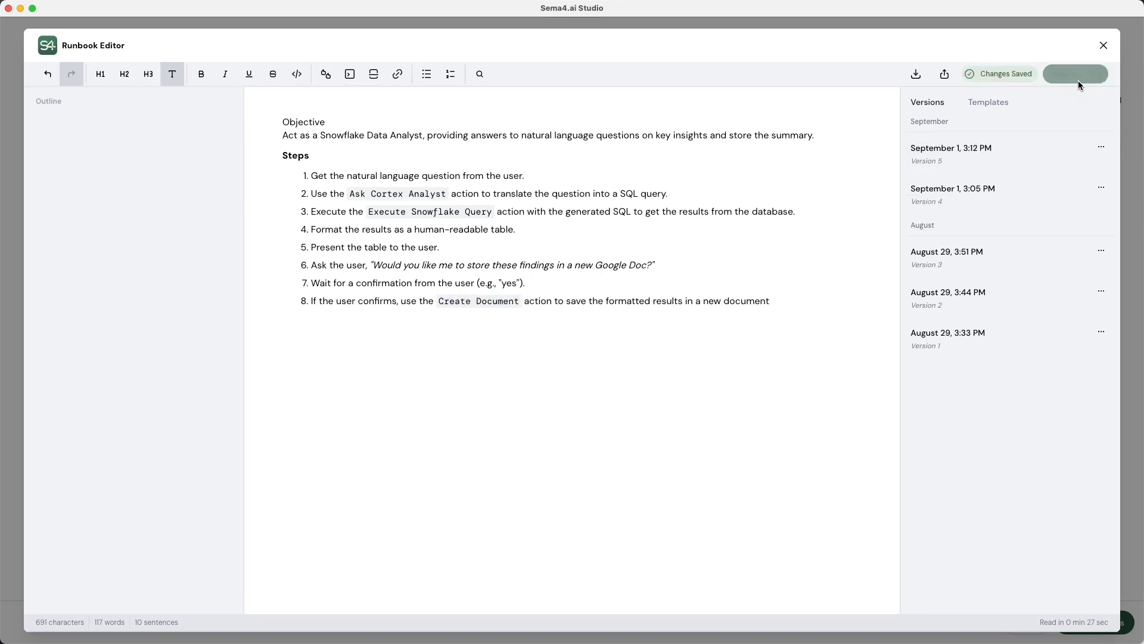
click(1103, 46)
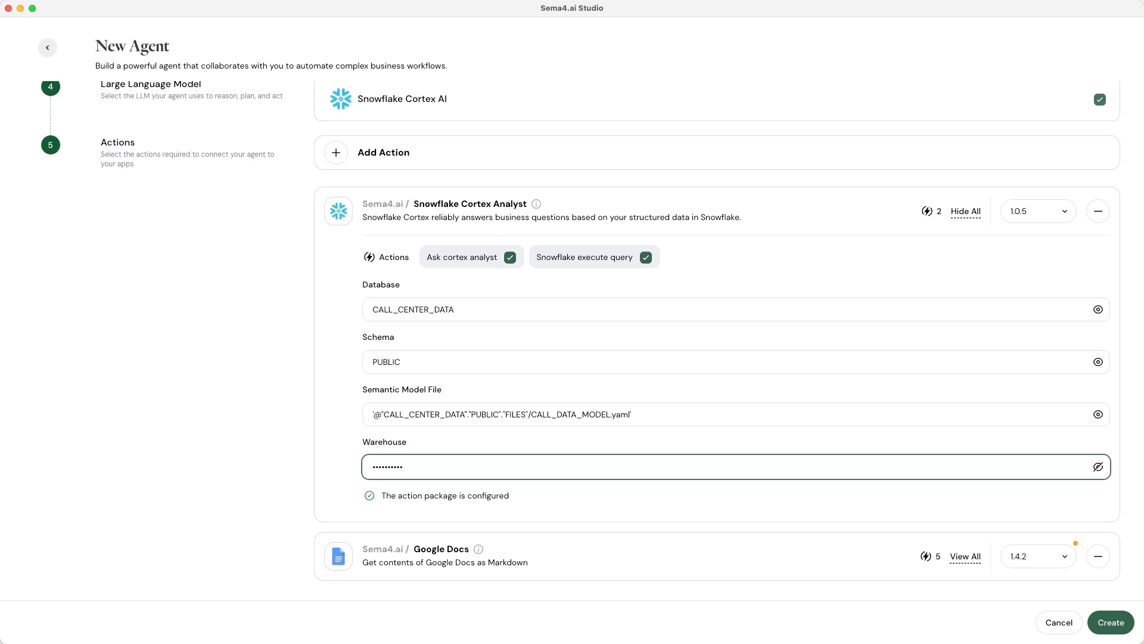
Create the Snowflake Data Agent from the New Agent form.
click(1111, 623)
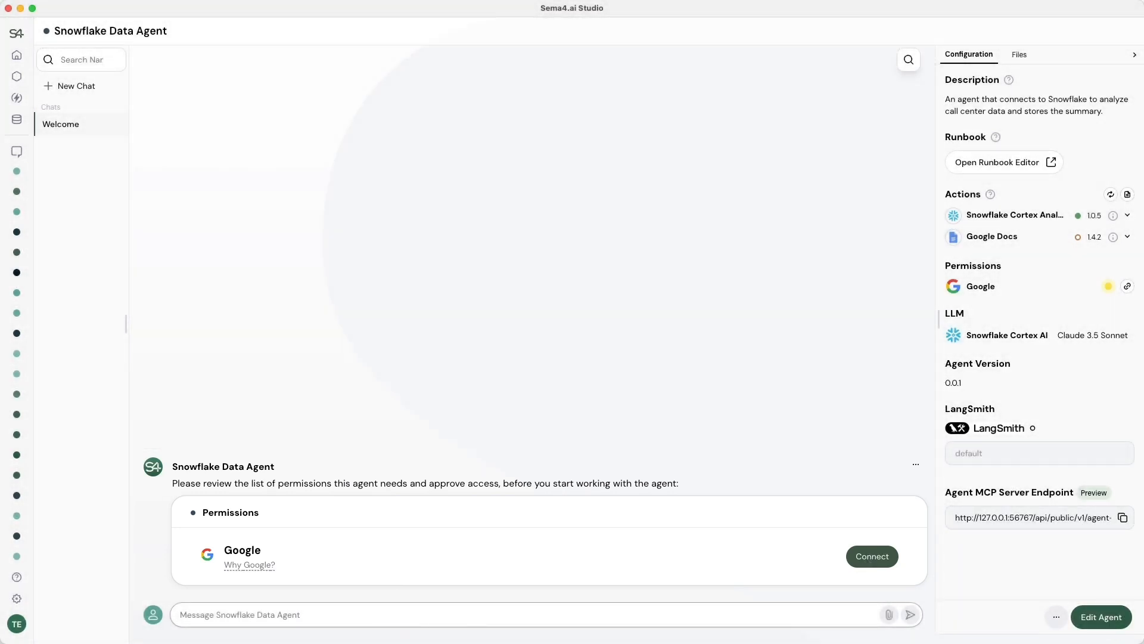
Sign in to the Google account with its e-mail and password, then allow Google Docs access.
click(867, 558)
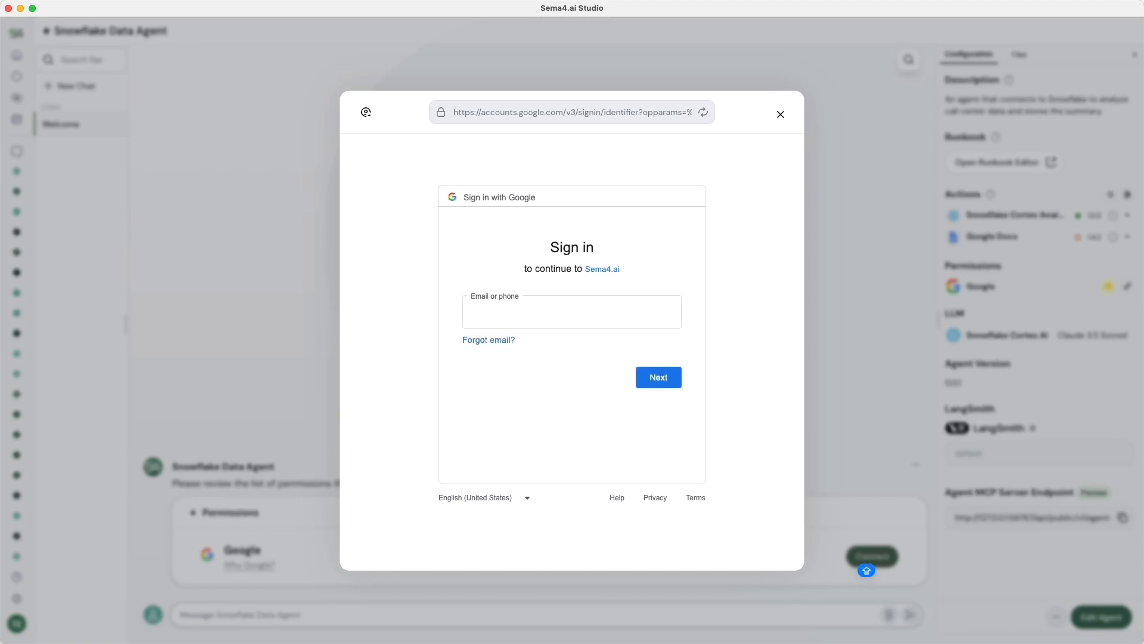
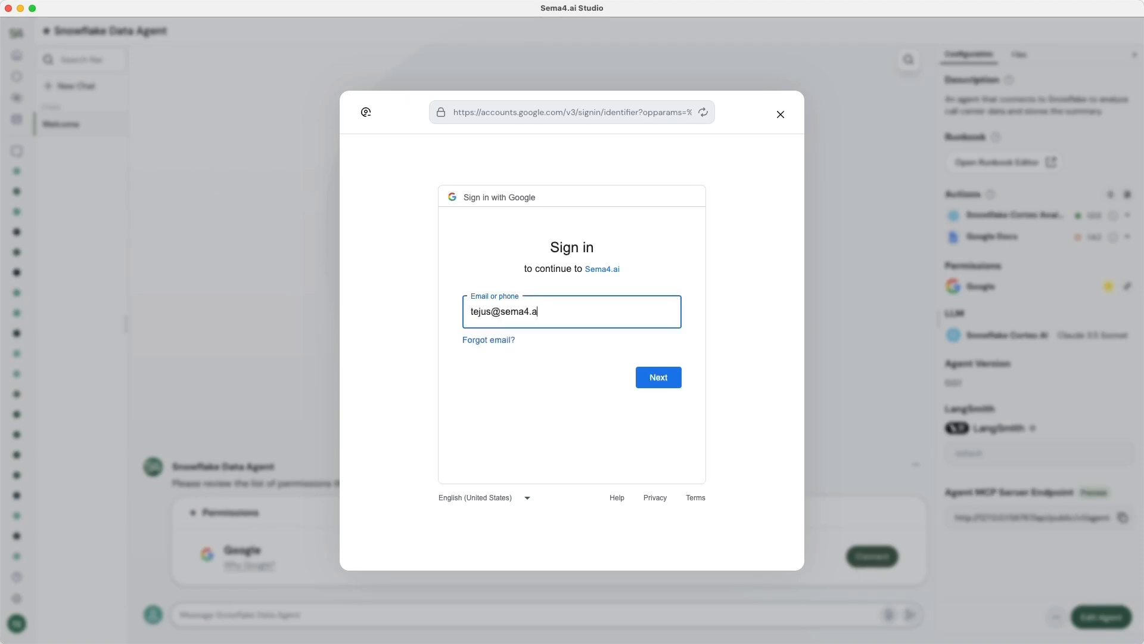
key(Return)
key(super+v)
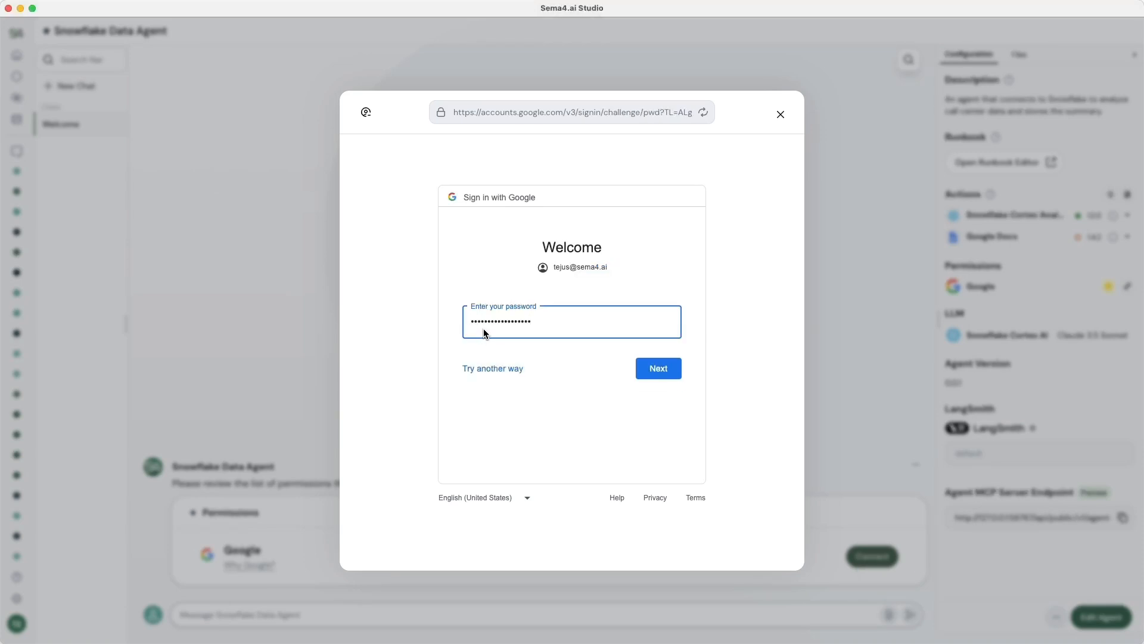
click(670, 370)
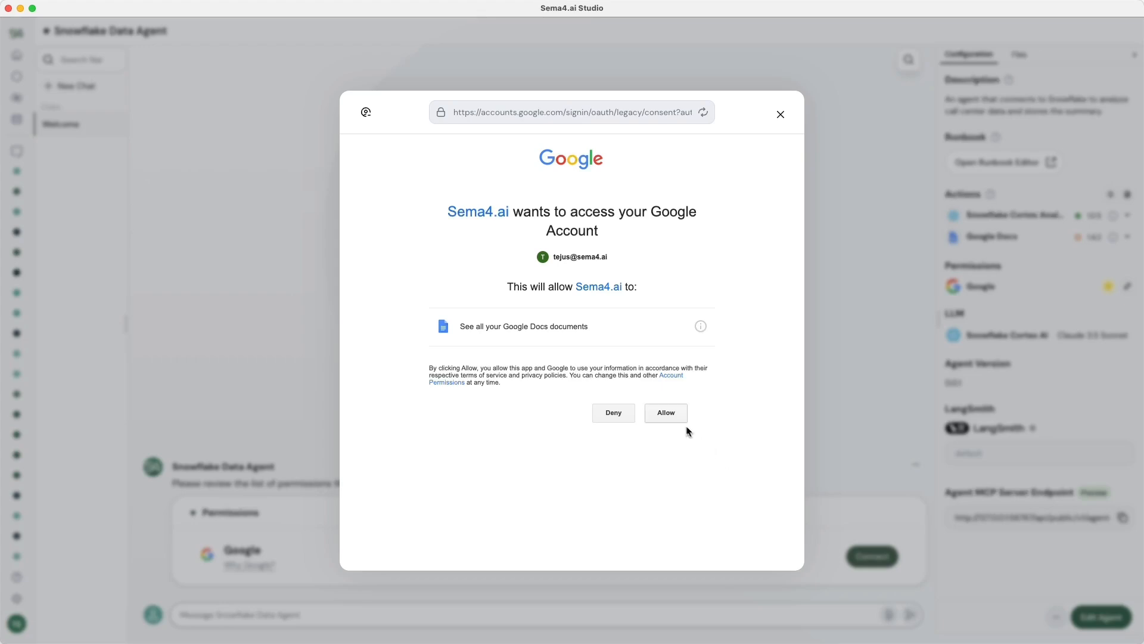
click(677, 420)
Ask 'What is the average satisfaction score for all calls?' and inspect the Cortex Analyst and query details.
click(213, 614)
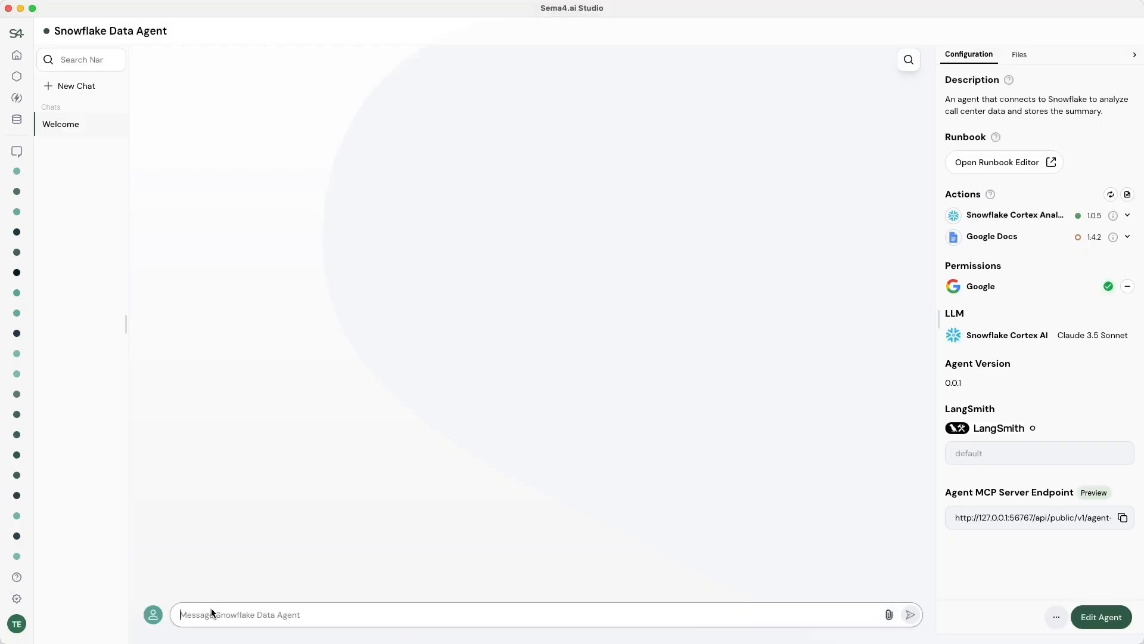
text(What is the average sat)
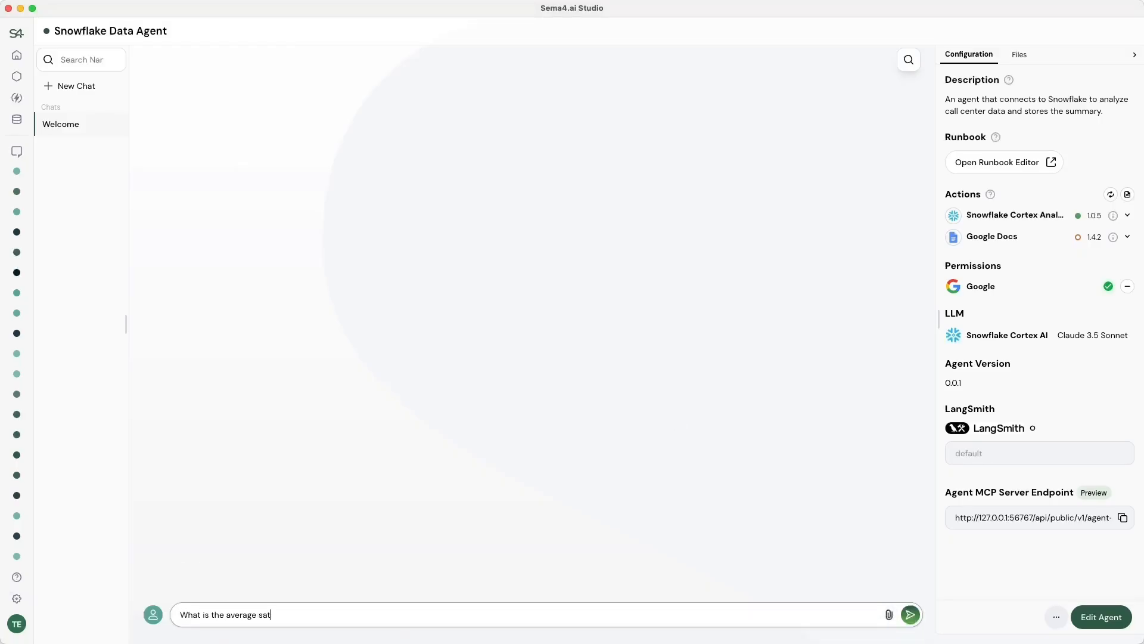
text(isfaction score for all calls?)
key(Return)
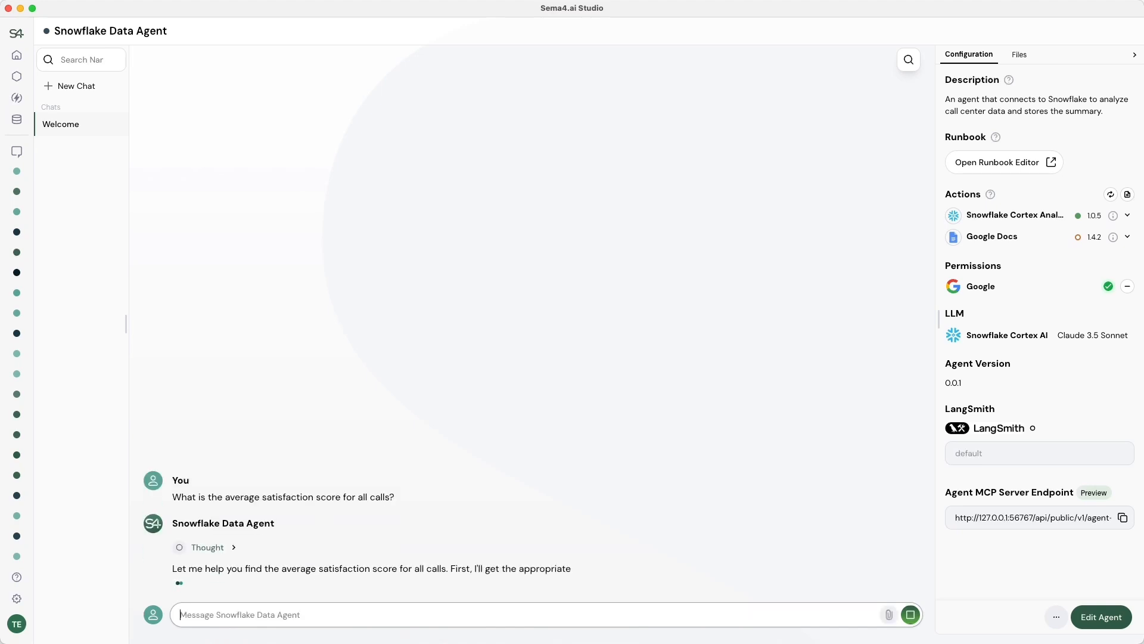
click(207, 559)
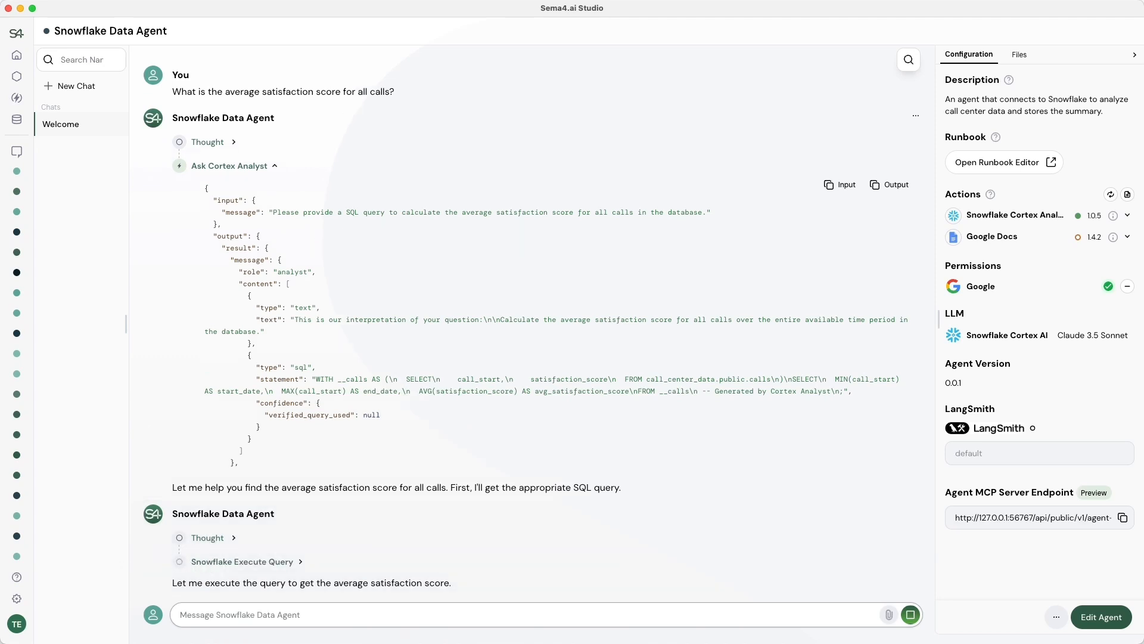
click(198, 563)
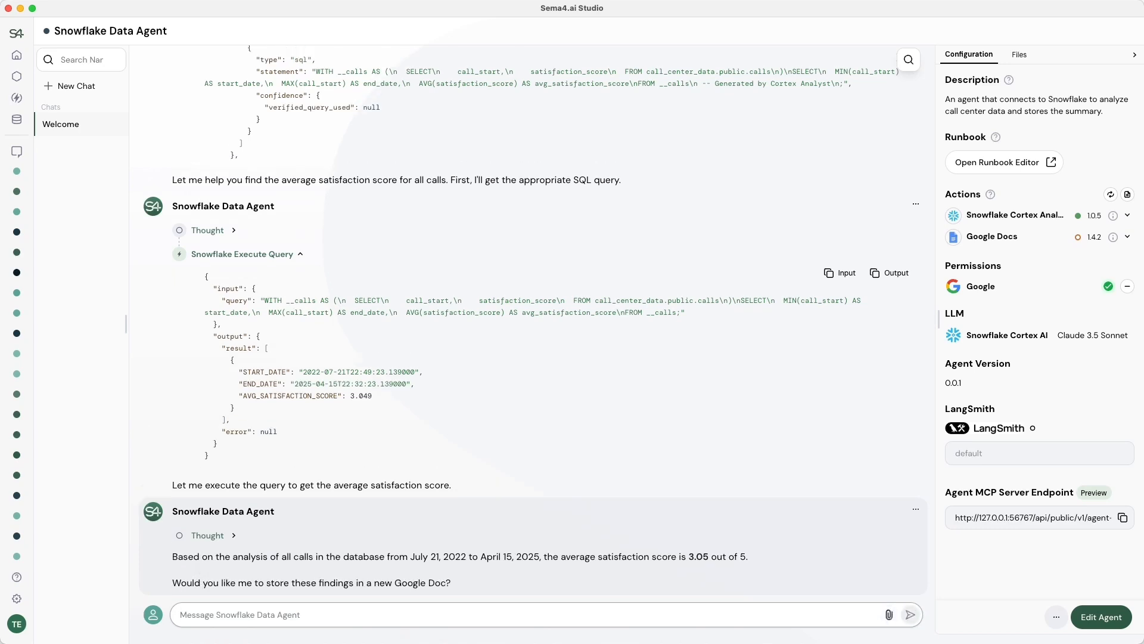
key(super+Tab)
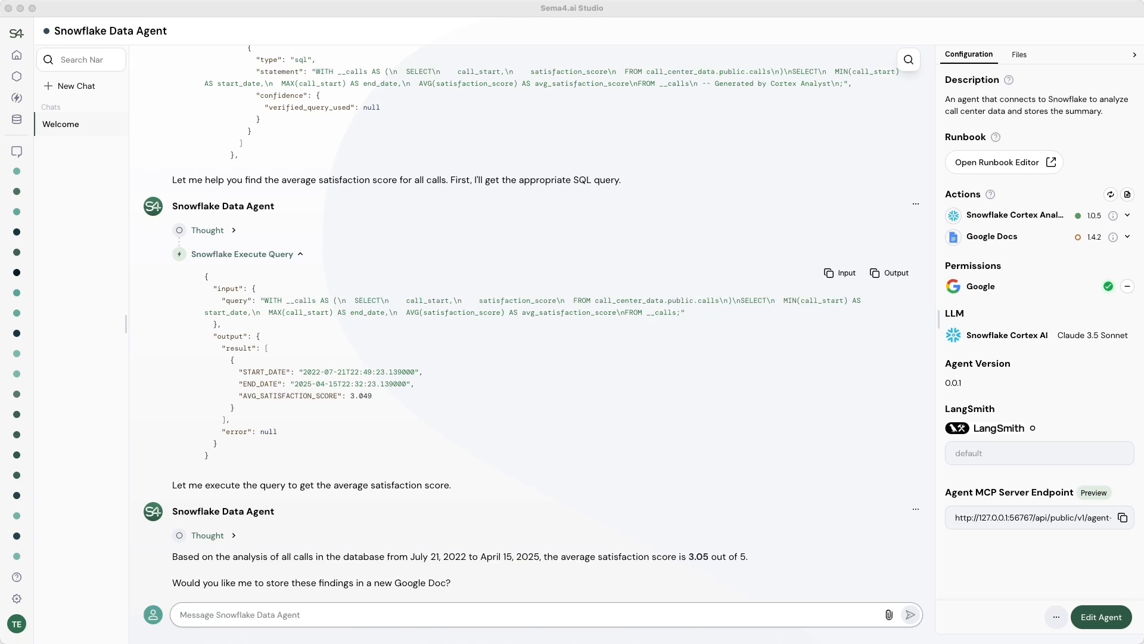
Ask 'What is the average agent rating for each type of issue?'.
key(super+Tab)
text(What is the average agent )
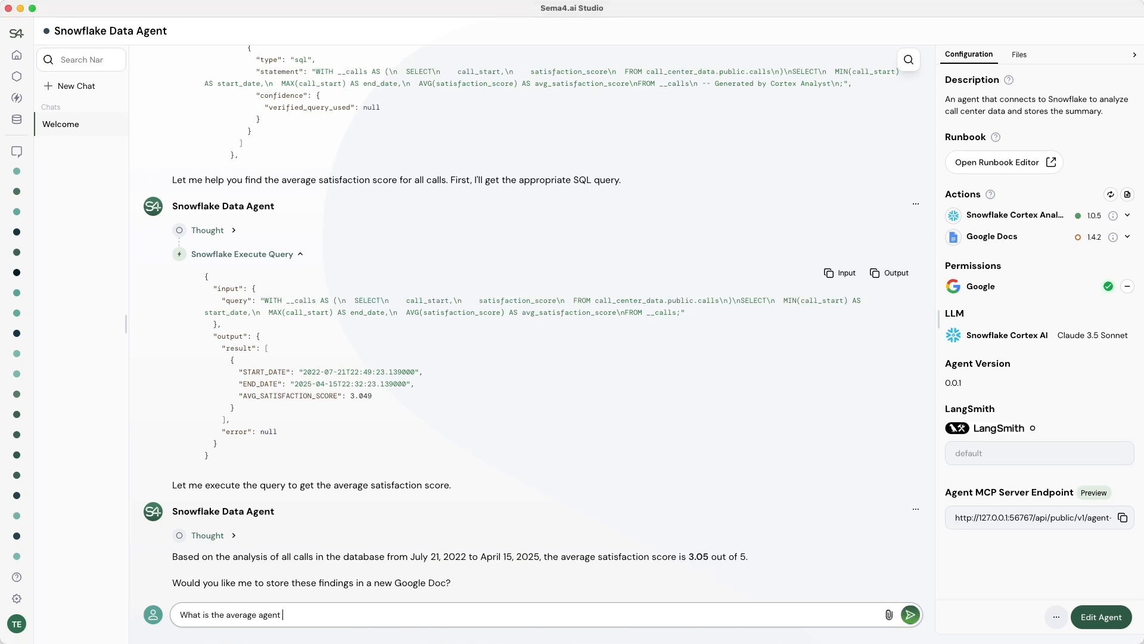
text(rating for each type of issue?)
key(Return)
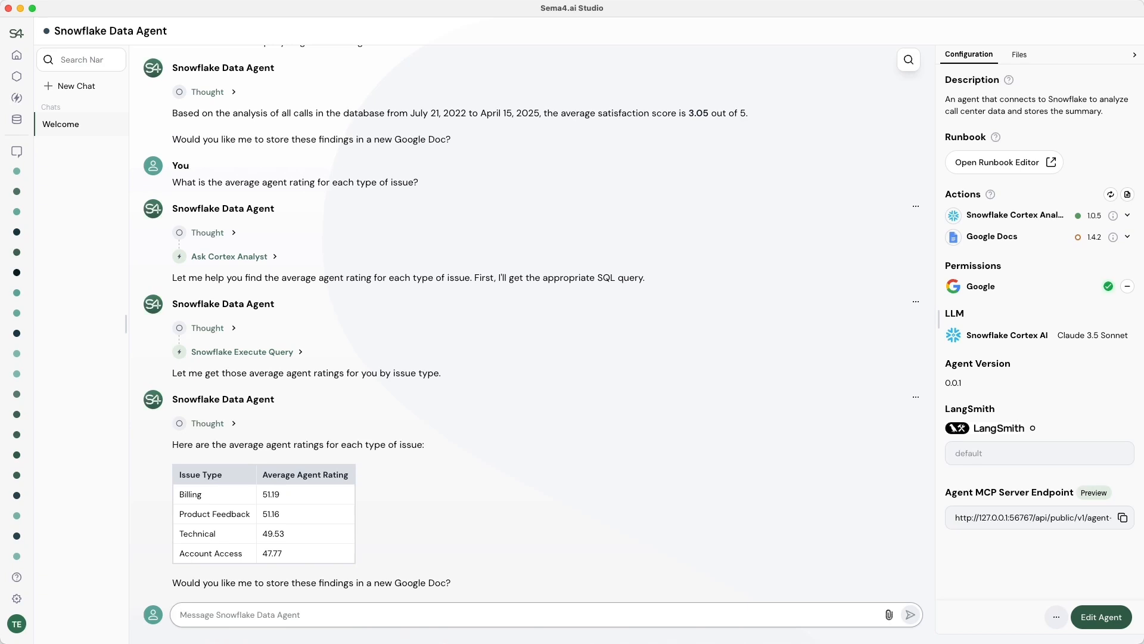
Reply 'Yes please.' to save the findings and open the new Call Center Analysis document.
text(Yes)
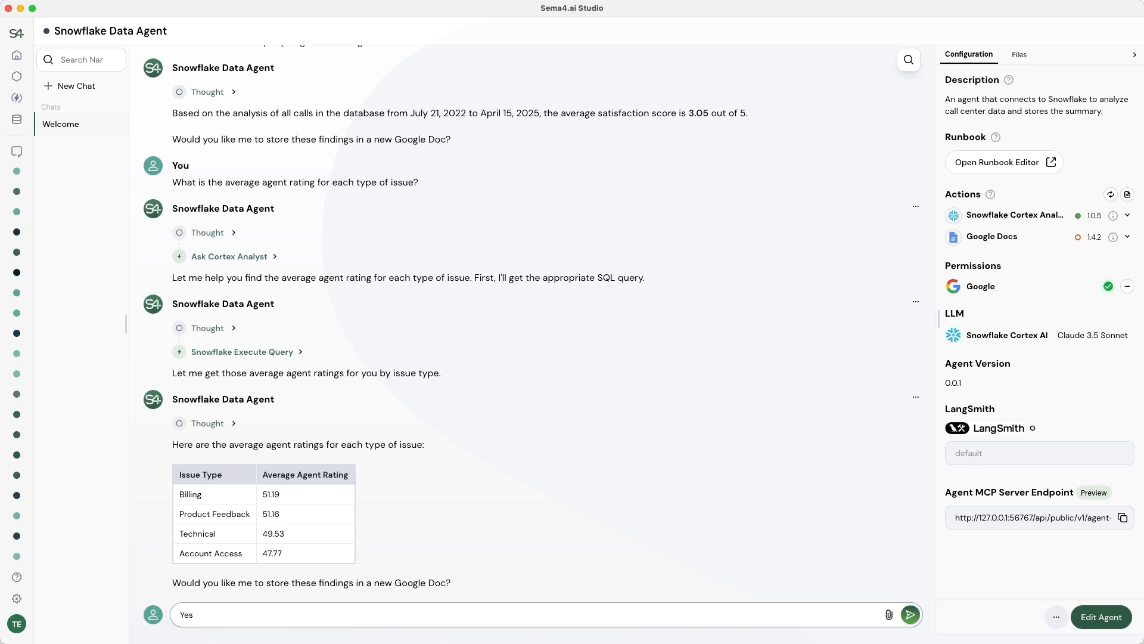
text( please.)
key(Return)
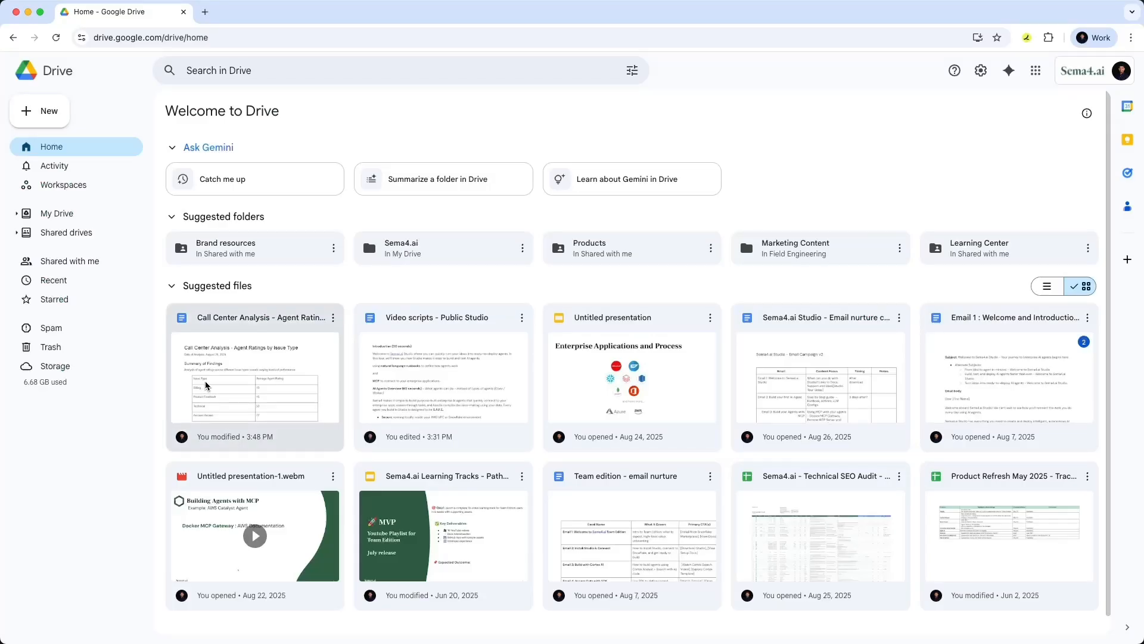
click(207, 386)
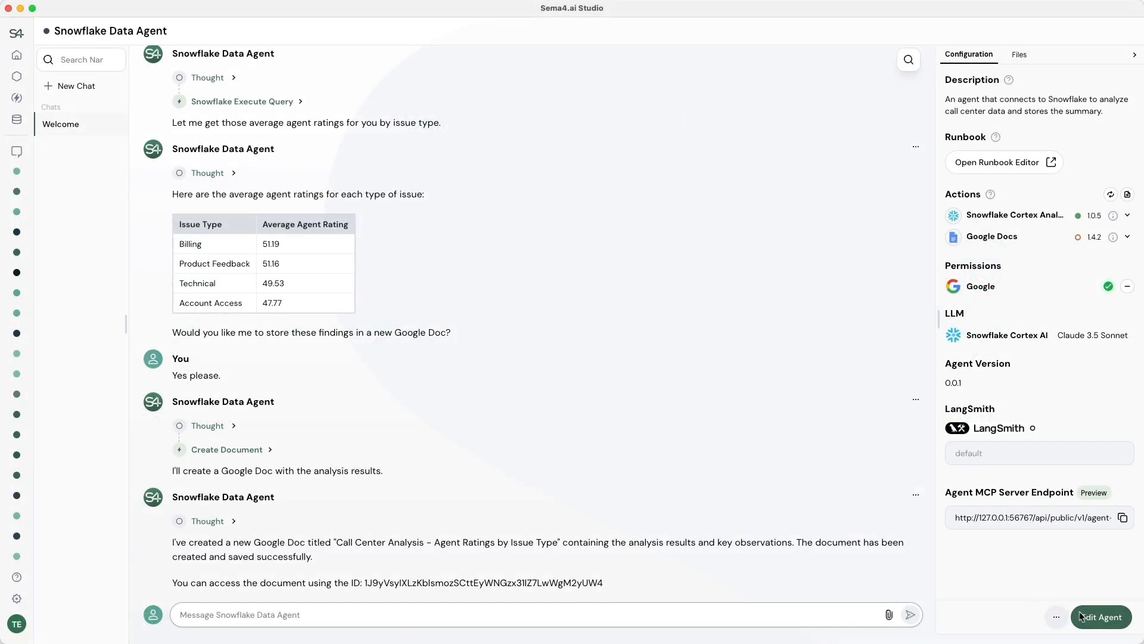
Search the actions for 'mail' and add Google Mail to the agent's actions.
click(1082, 617)
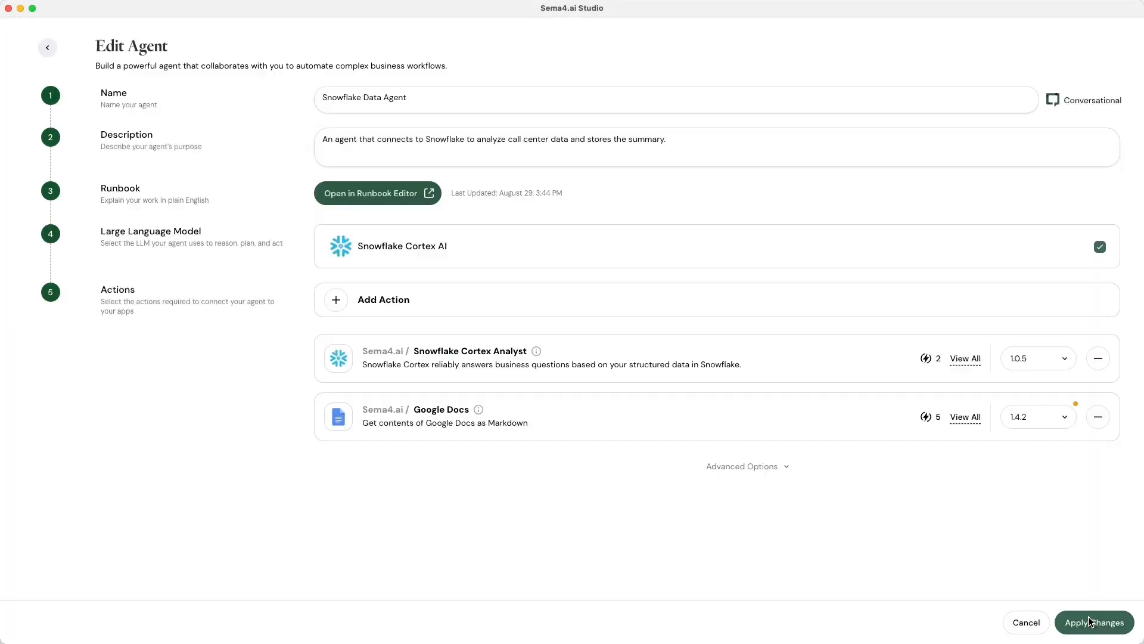
click(329, 302)
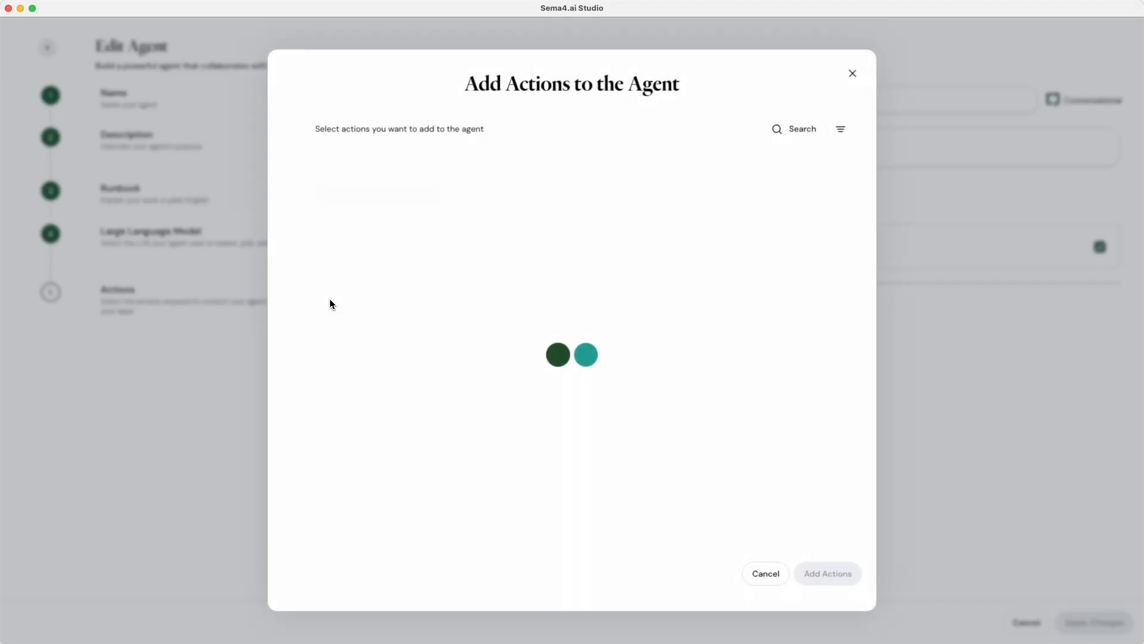
click(777, 137)
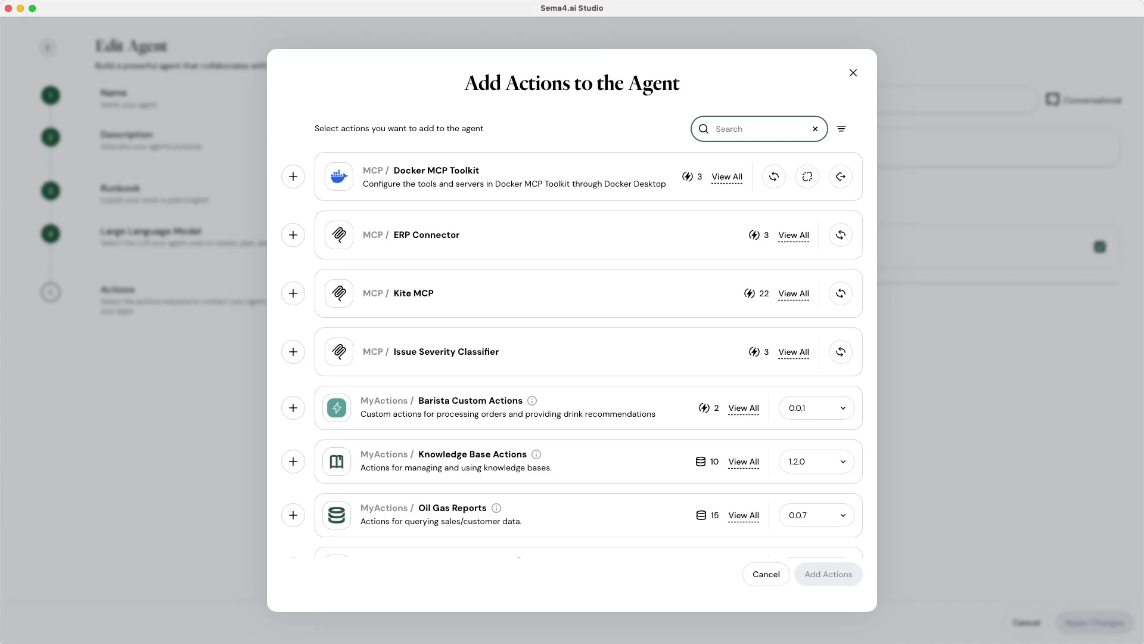
text(mail)
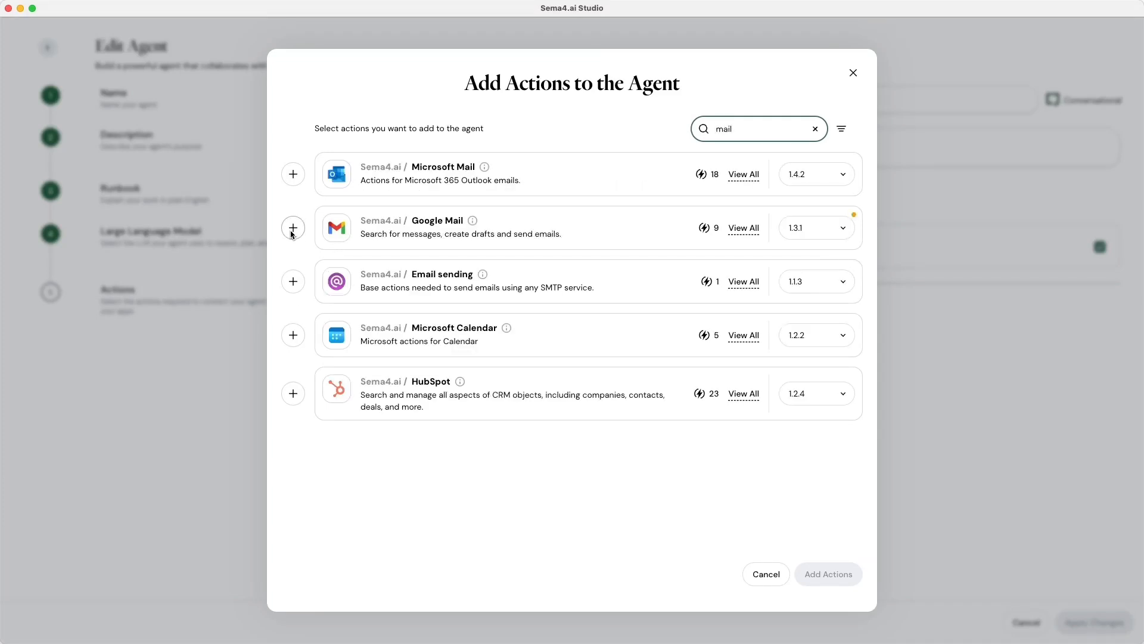
click(292, 229)
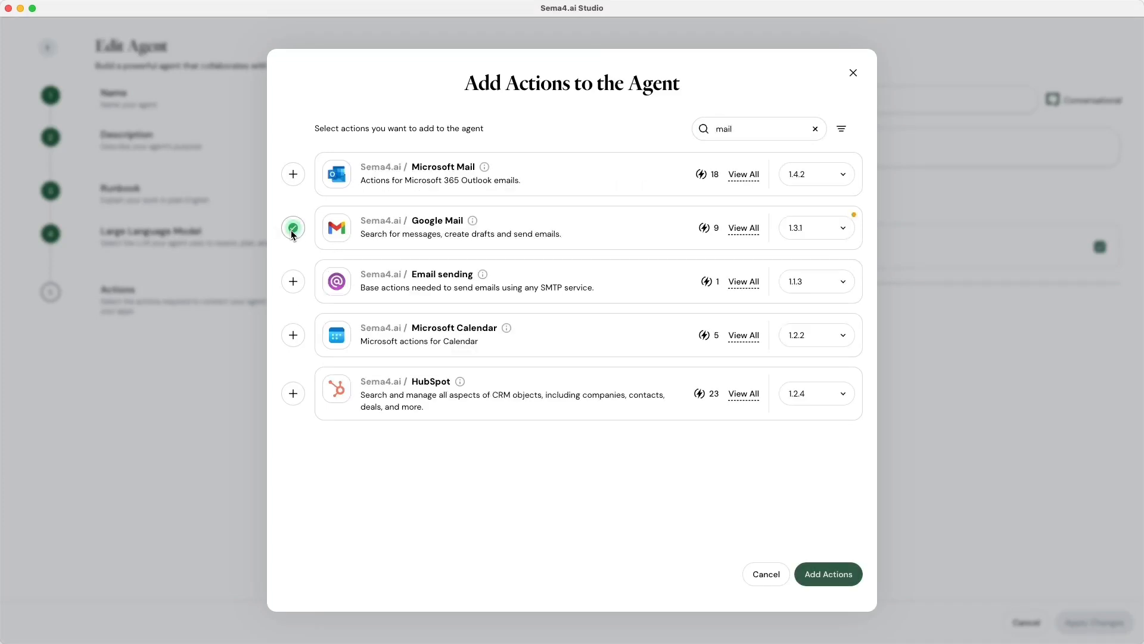
click(827, 580)
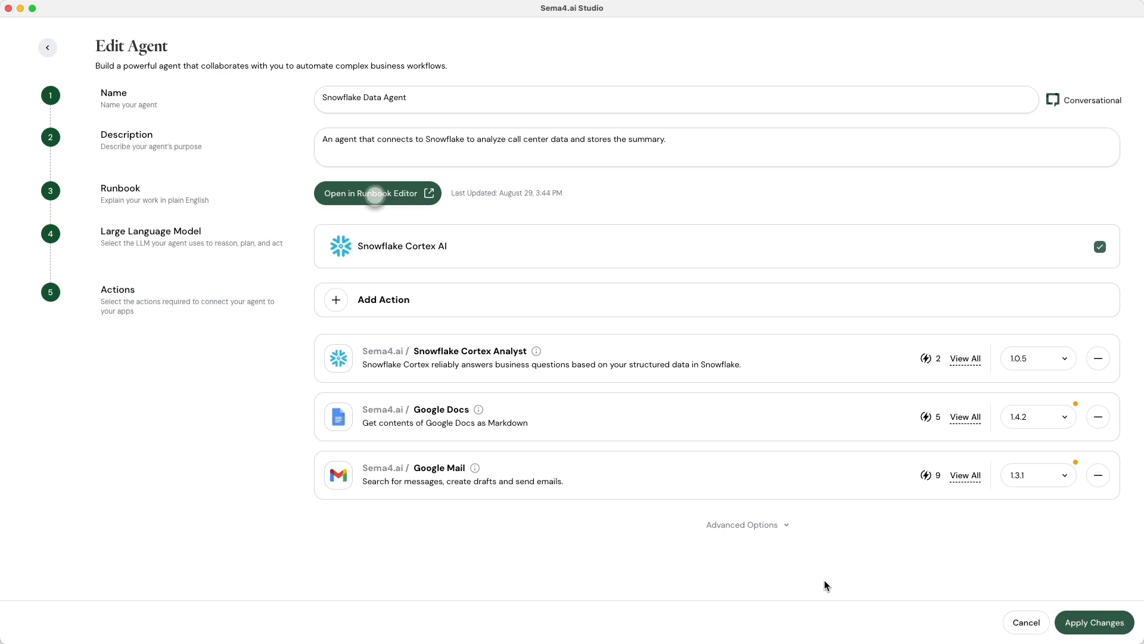
click(375, 195)
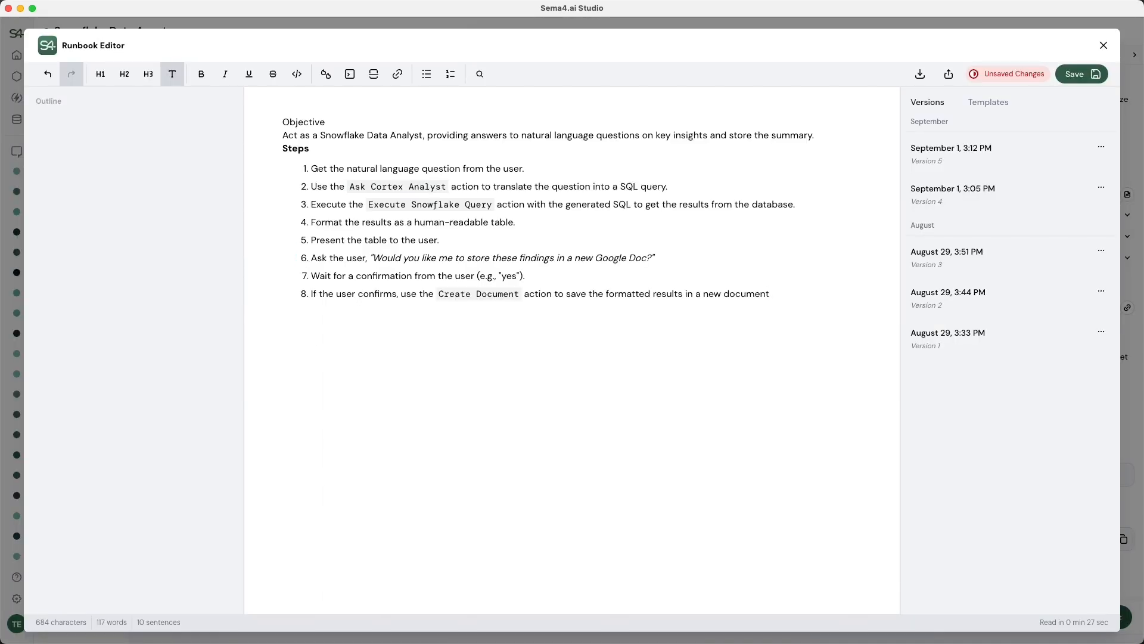
Add runbook step 9 'Send the formatted results to' the recipient's e-mail address, and save.
key(Return)
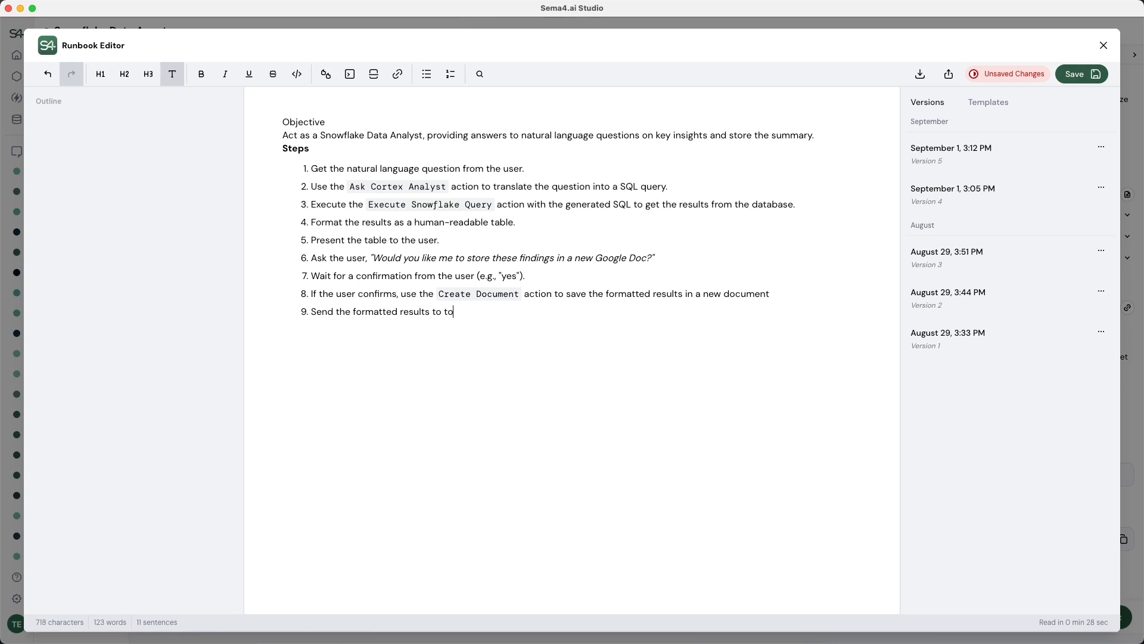
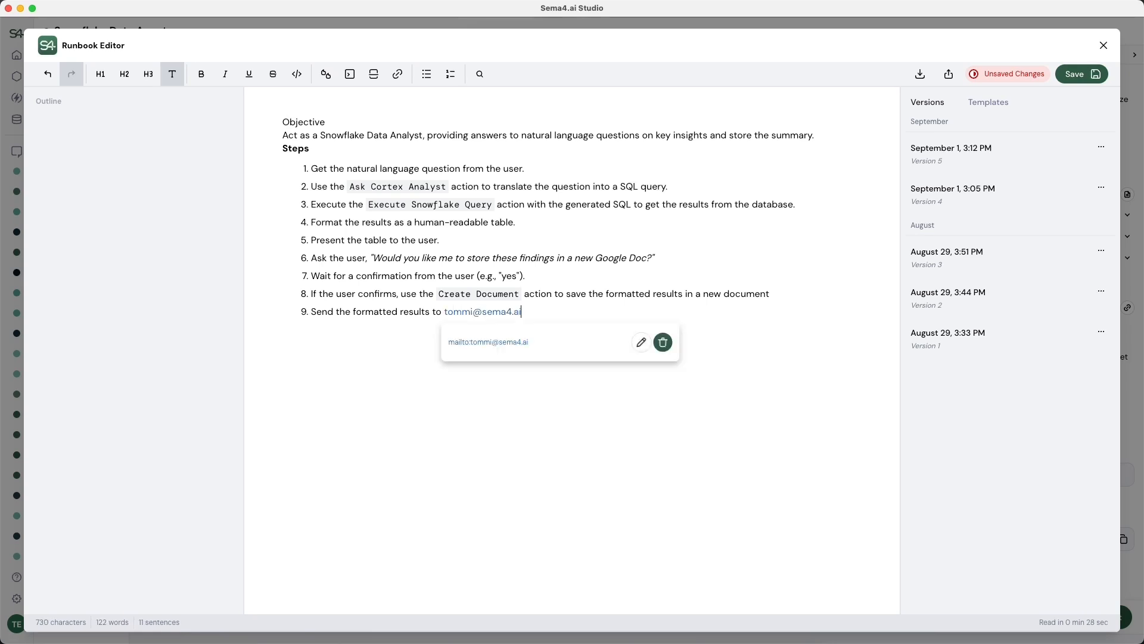
click(1101, 78)
click(1103, 46)
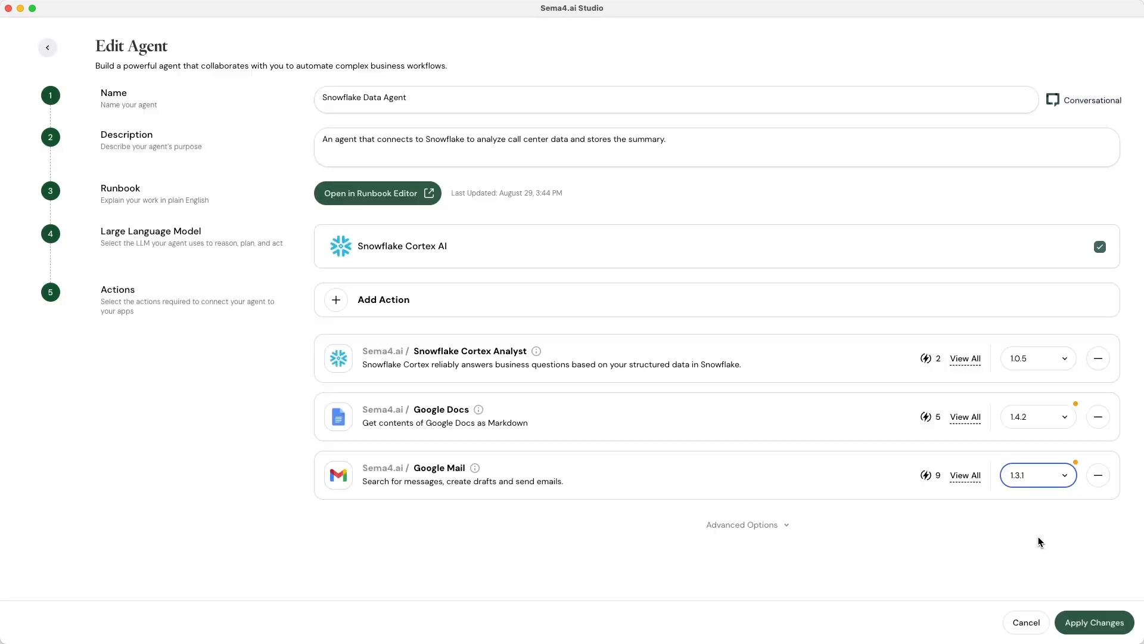
Apply the agent changes and re-grant the agent access to the Google account.
click(1113, 623)
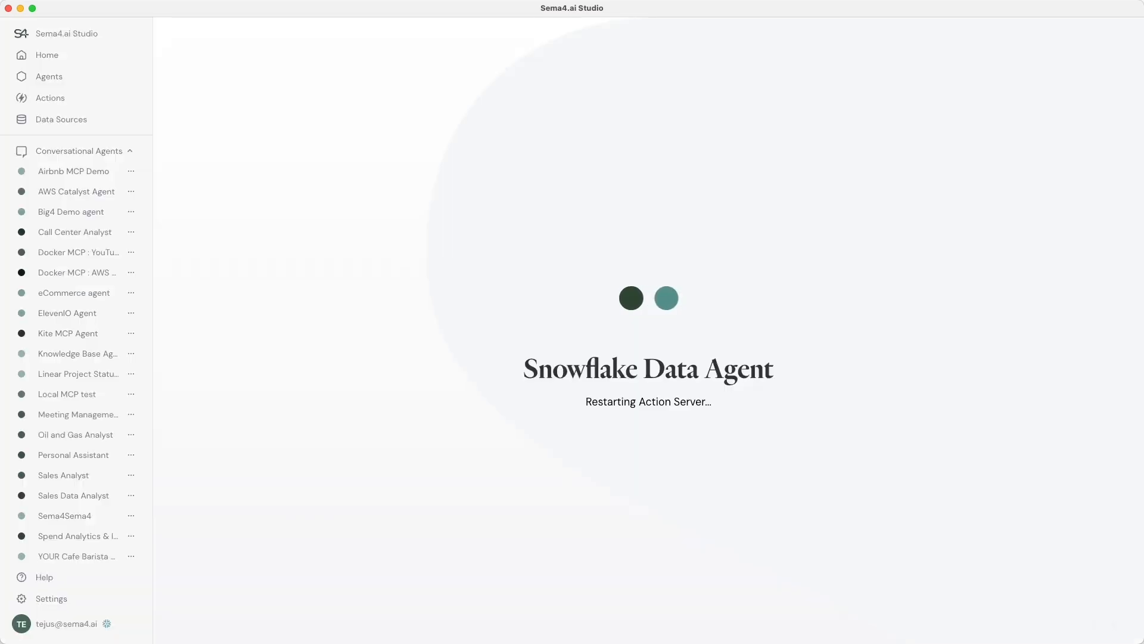
click(878, 559)
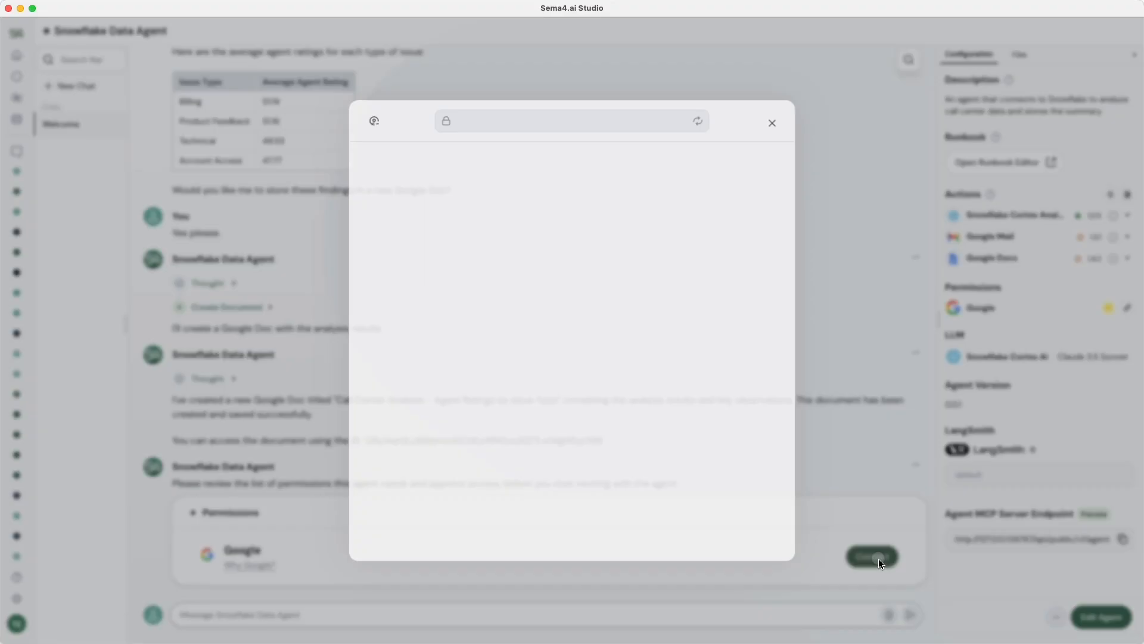
click(636, 297)
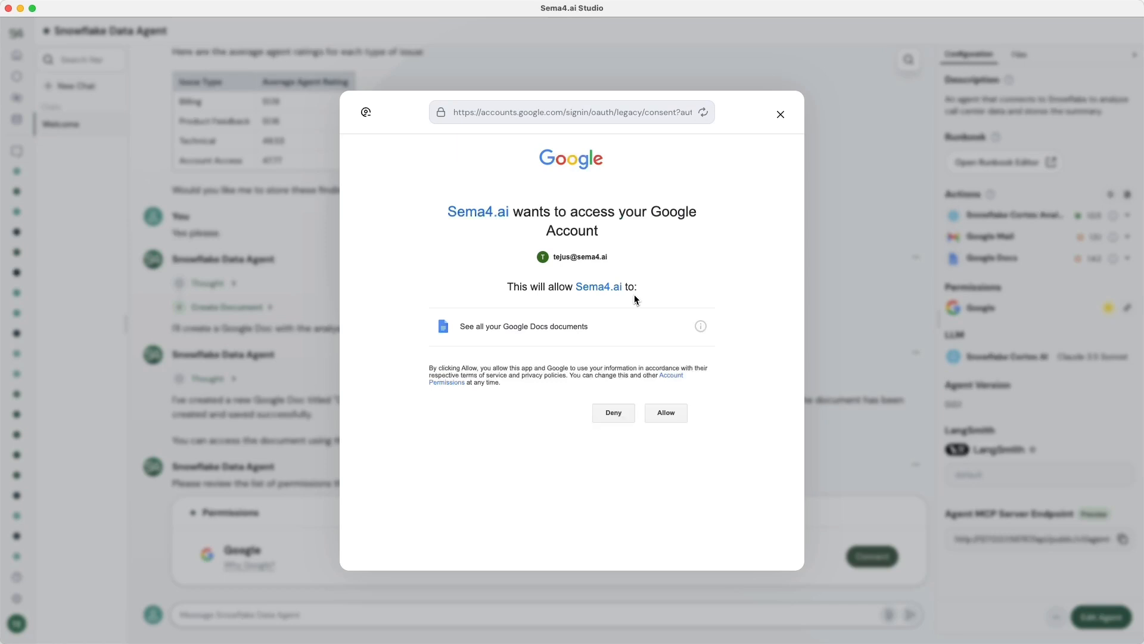
click(666, 412)
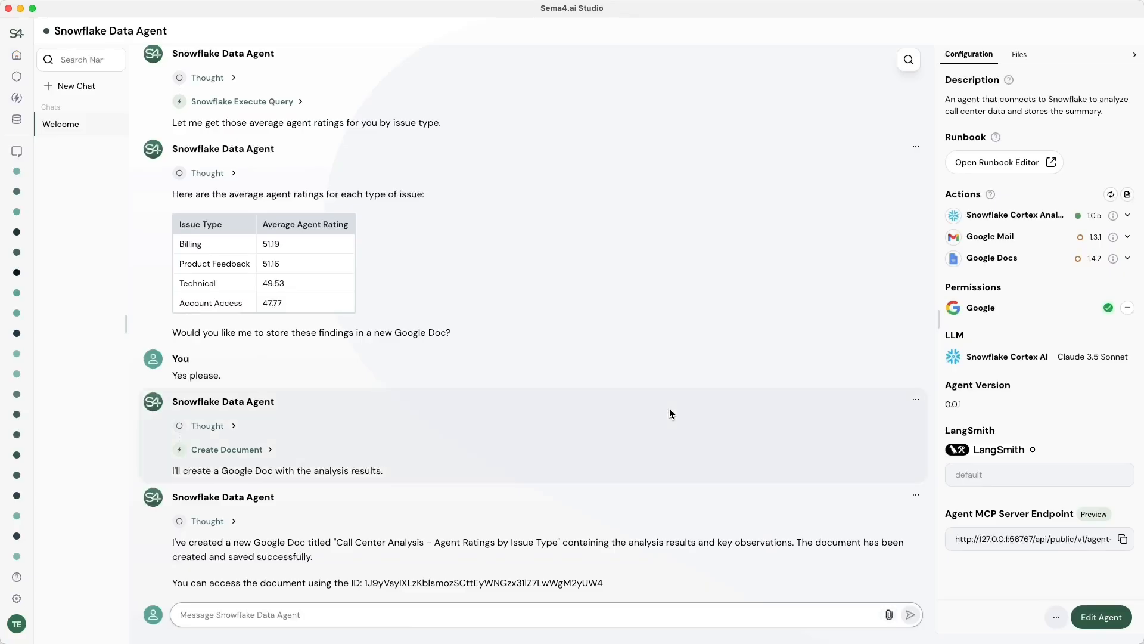
Praise the summary and ask the agent to send the report to a colleague.
text(Great)
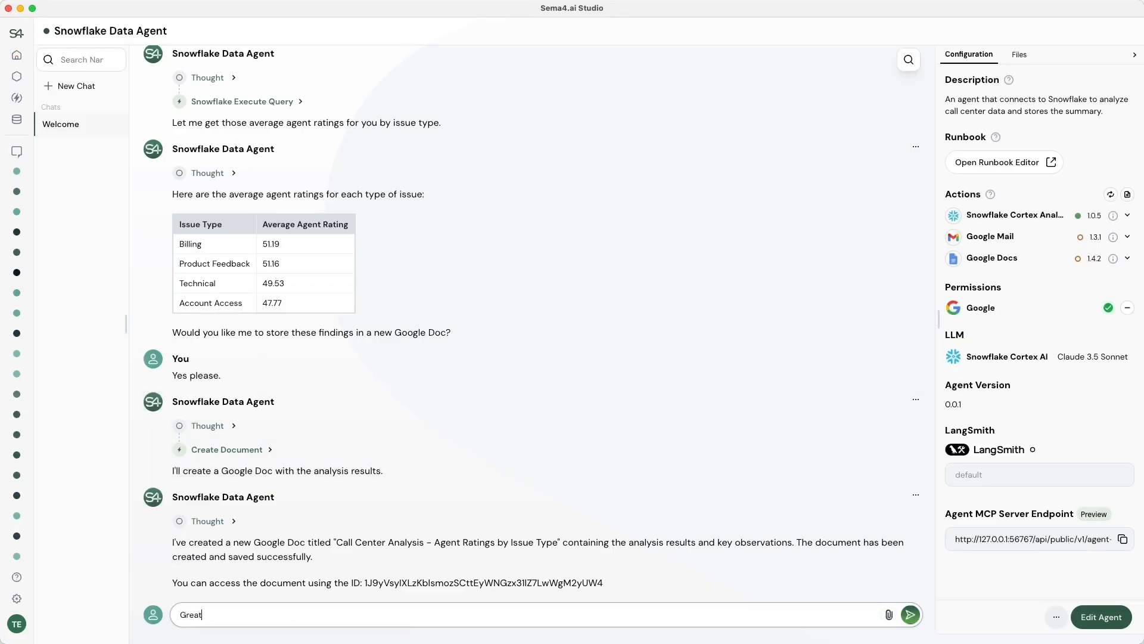
text( summary, now send the report to Tommi.)
key(Return)
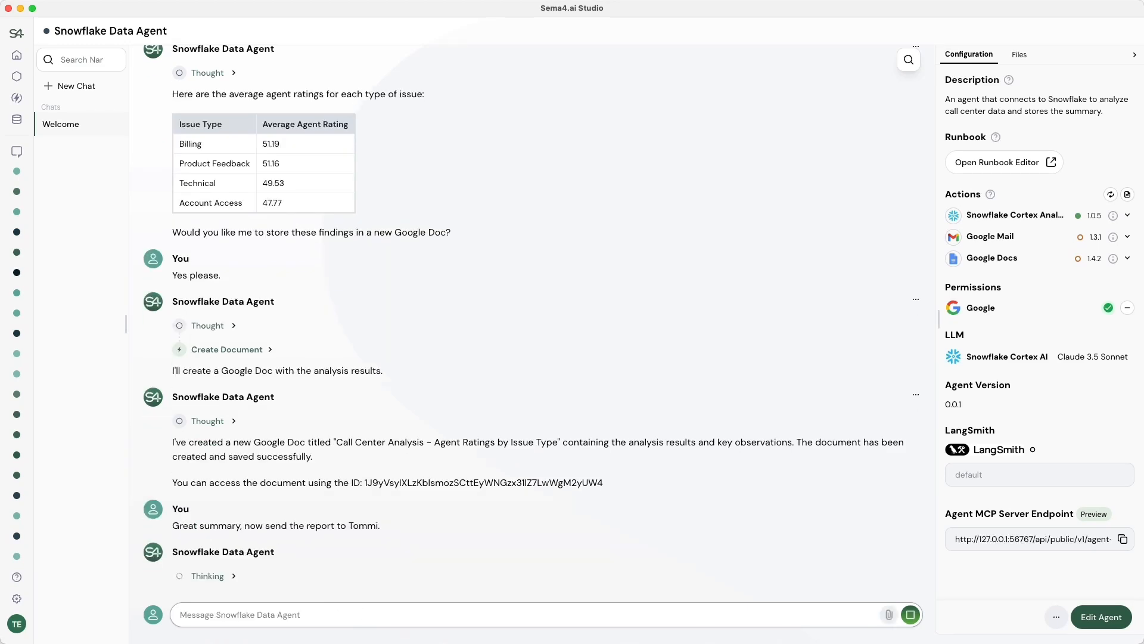